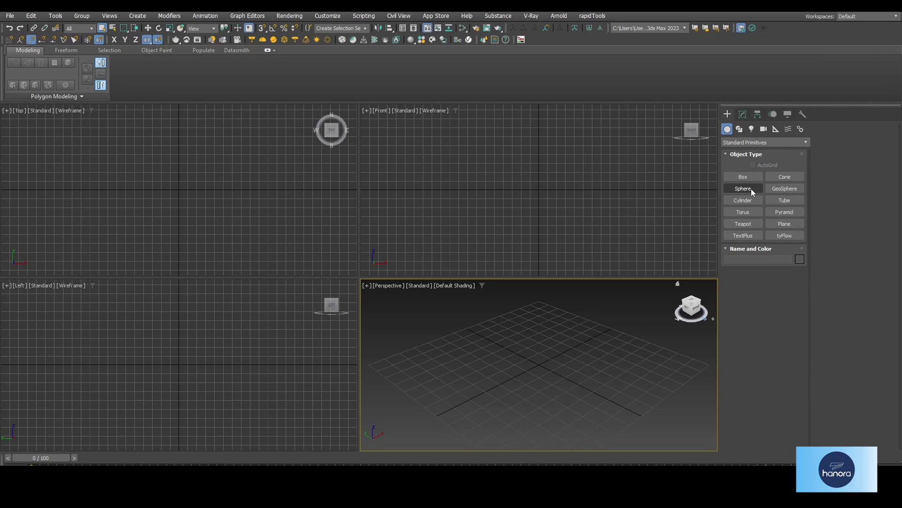
# Step: Maximize the Perspective view and draw a large cube, Box001
pyautogui.click(745, 177)
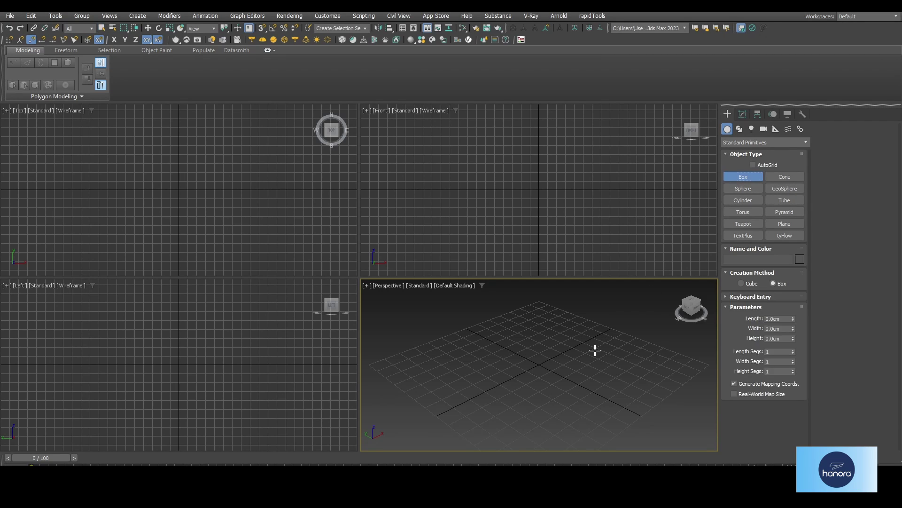
pyautogui.hotkey('alt', 'w')
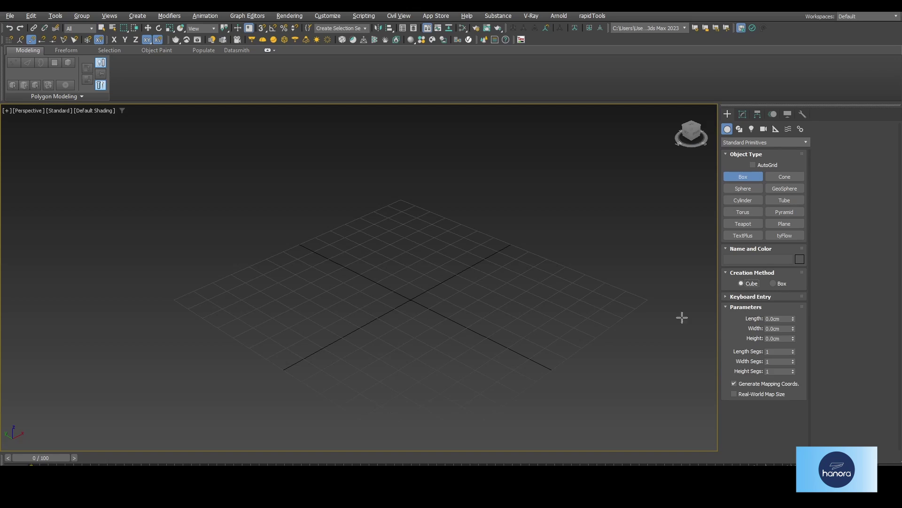
pyautogui.moveTo(401, 300); pyautogui.dragTo(443, 353)
pyautogui.rightClick(491, 255)
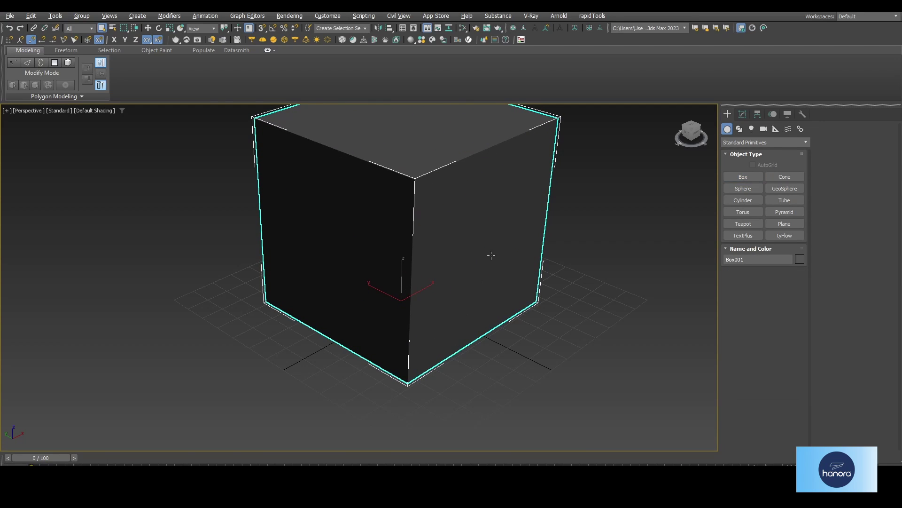
pyautogui.keyDown('alt'); pyautogui.moveTo(491, 255); pyautogui.dragTo(517, 221, button='middle'); pyautogui.keyUp('alt')
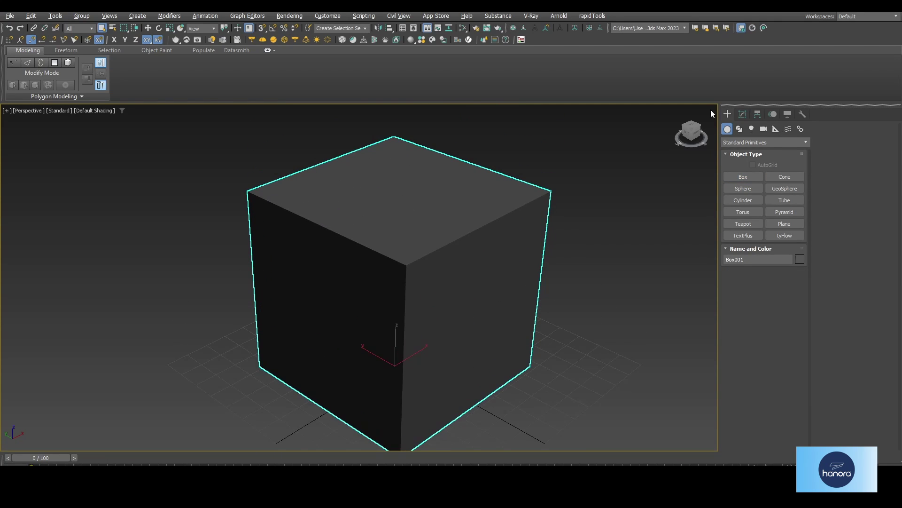
# Step: Add a TurboSmooth modifier to the cube with 3 iterations, showing edged faces
pyautogui.click(743, 114)
pyautogui.click(750, 198)
pyautogui.moveTo(507, 257)
pyautogui.mouseDown(button='middle')
pyautogui.moveTo(509, 273)
pyautogui.moveTo(501, 264)
pyautogui.mouseUp(button='middle')
pyautogui.press('F4')
pyautogui.click(794, 347)
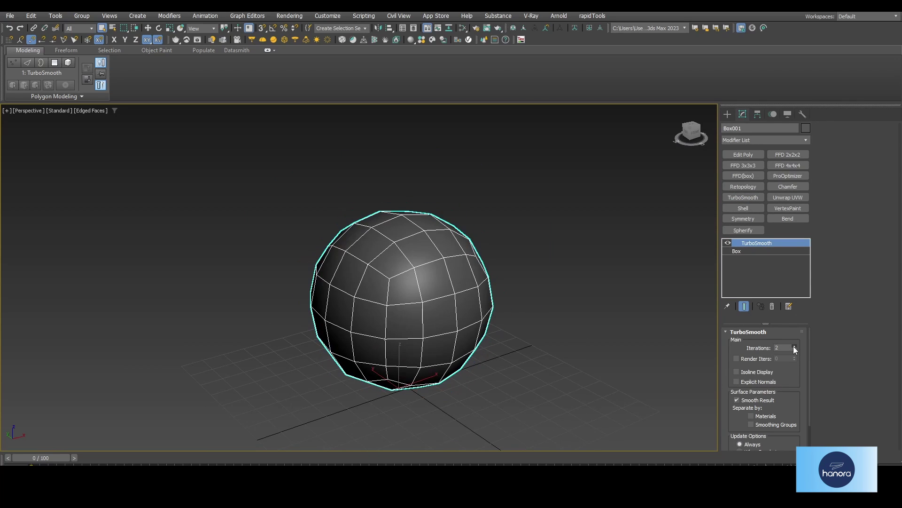
pyautogui.keyDown('alt'); pyautogui.moveTo(528, 322); pyautogui.dragTo(434, 334, button='middle'); pyautogui.keyUp('alt')
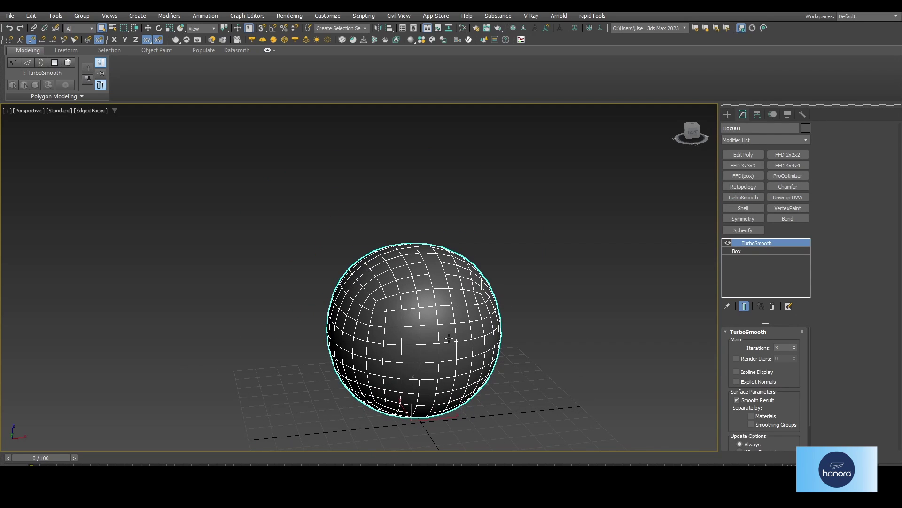
# Step: Add a Spherify modifier to round the smoothed cube into a sphere
pyautogui.click(747, 232)
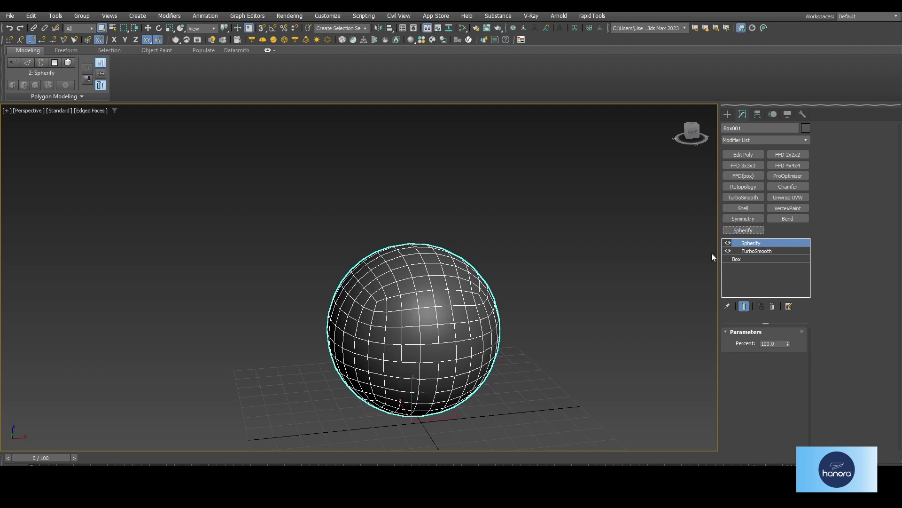
pyautogui.keyDown('alt'); pyautogui.moveTo(479, 298); pyautogui.dragTo(506, 264, button='middle'); pyautogui.keyUp('alt')
pyautogui.moveTo(371, 266)
pyautogui.keyDown('alt'); pyautogui.mouseDown(button='middle')
pyautogui.moveTo(514, 326)
pyautogui.moveTo(377, 379)
pyautogui.moveTo(574, 364)
pyautogui.mouseUp(button='middle'); pyautogui.keyUp('alt')
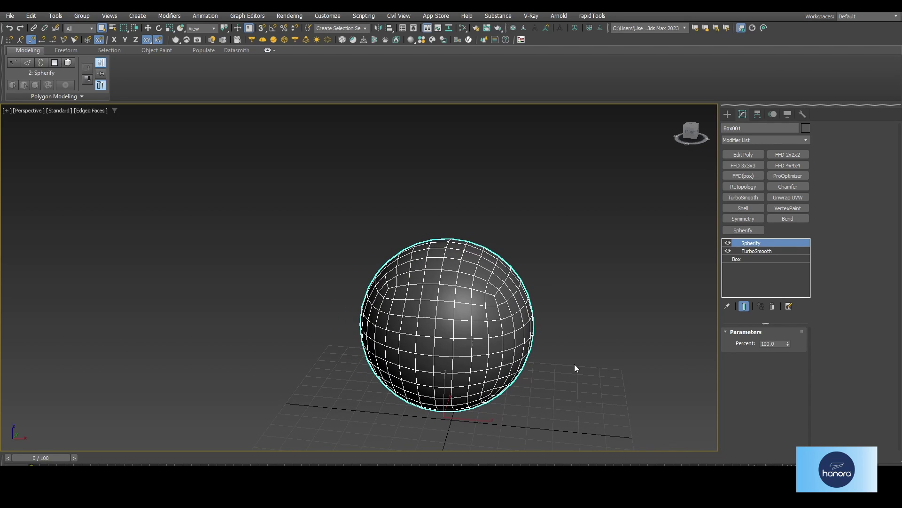
pyautogui.rightClick(459, 242)
pyautogui.moveTo(486, 360)
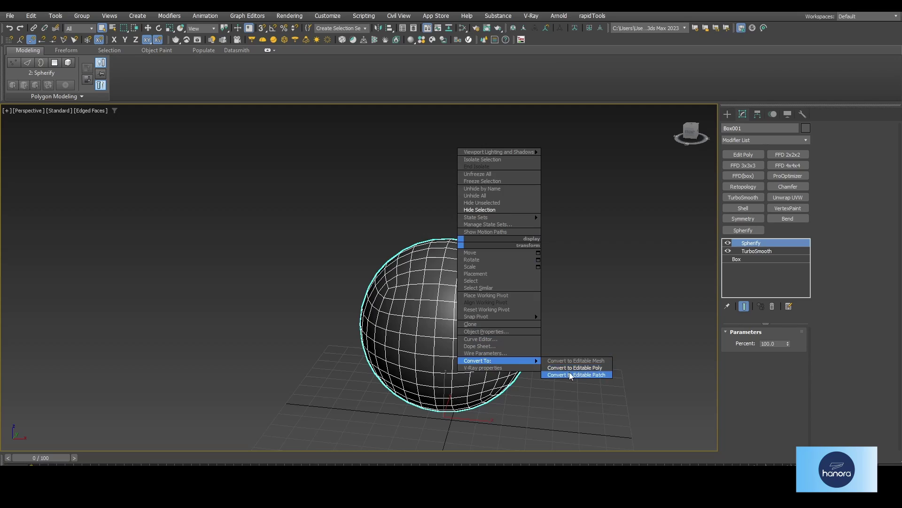
# Step: Convert the sphere to an Editable Poly and enter Polygon mode
pyautogui.click(568, 368)
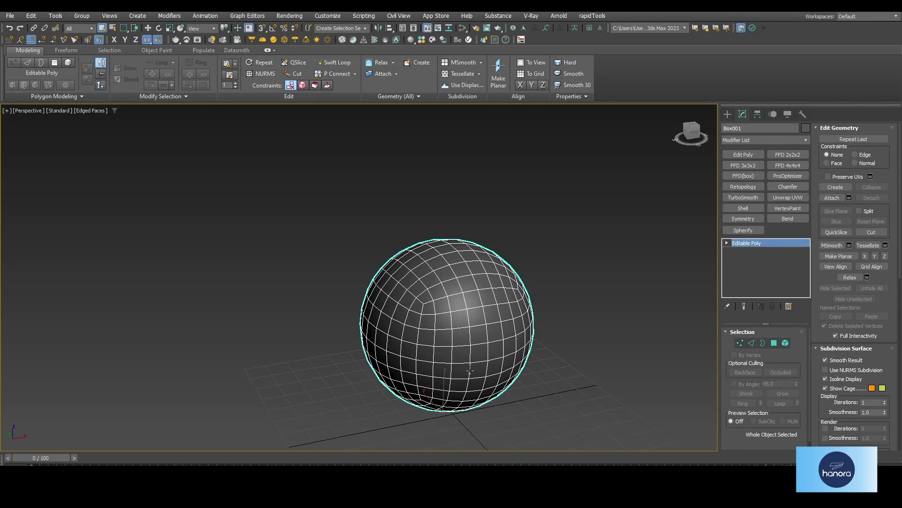
pyautogui.keyDown('alt'); pyautogui.moveTo(531, 314); pyautogui.dragTo(448, 293, button='middle'); pyautogui.keyUp('alt')
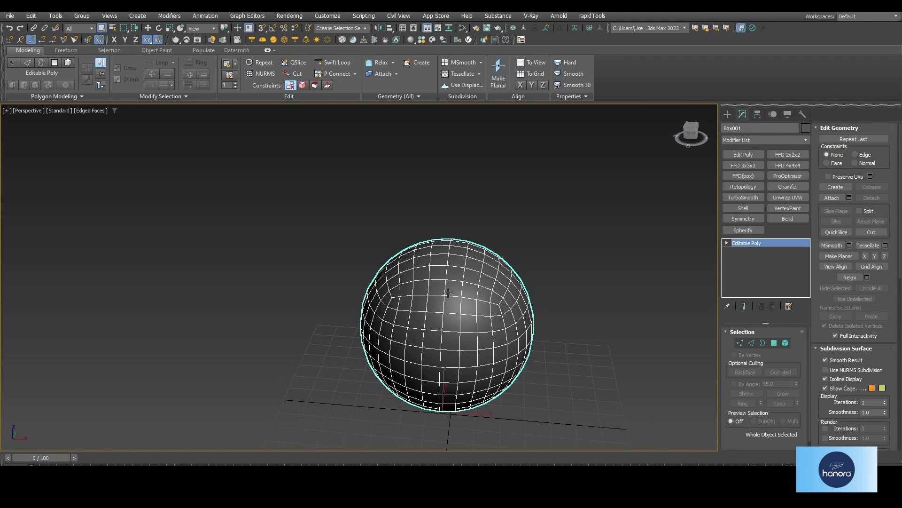
pyautogui.click(774, 343)
pyautogui.keyDown('alt'); pyautogui.moveTo(481, 307); pyautogui.dragTo(450, 282, button='middle'); pyautogui.keyUp('alt')
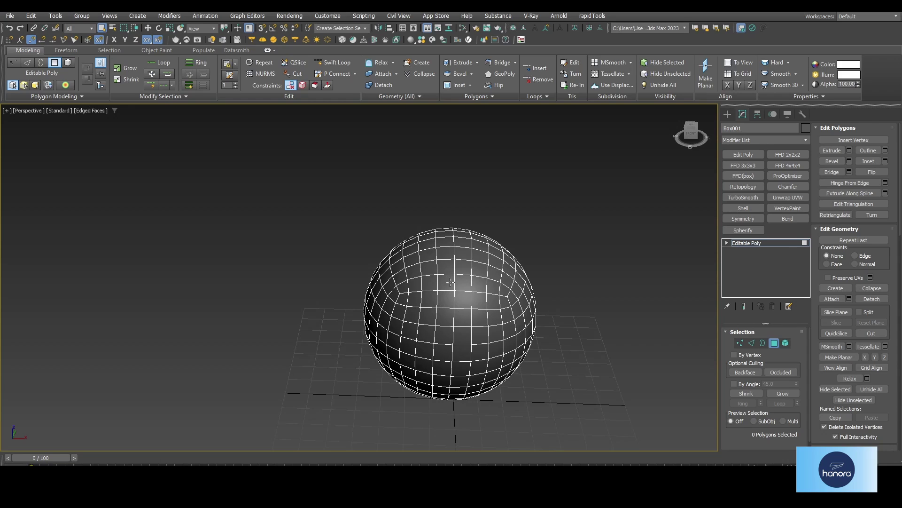
# Step: Select a 4×4 block of 16 polygons on the sphere's front using point-to-point selection
pyautogui.click(431, 269)
pyautogui.click(429, 320)
pyautogui.click(480, 321)
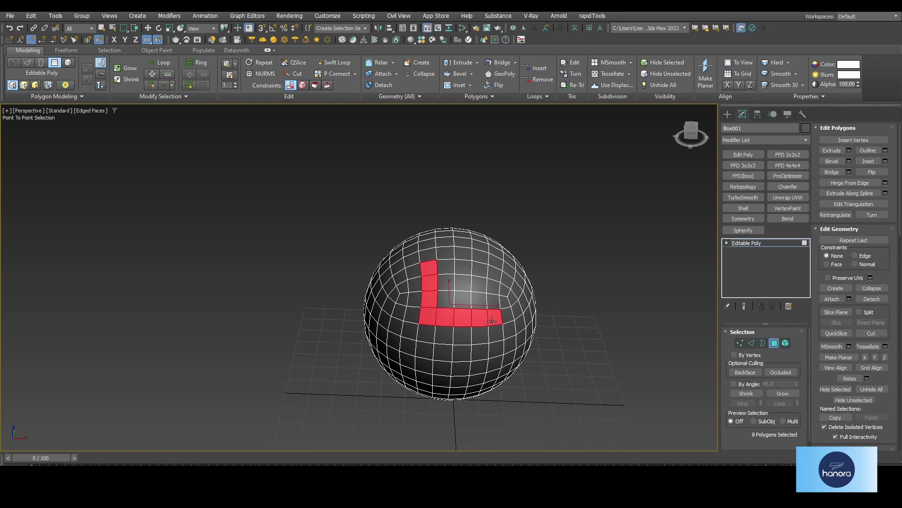
pyautogui.click(480, 267)
pyautogui.click(436, 268)
pyautogui.click(446, 300)
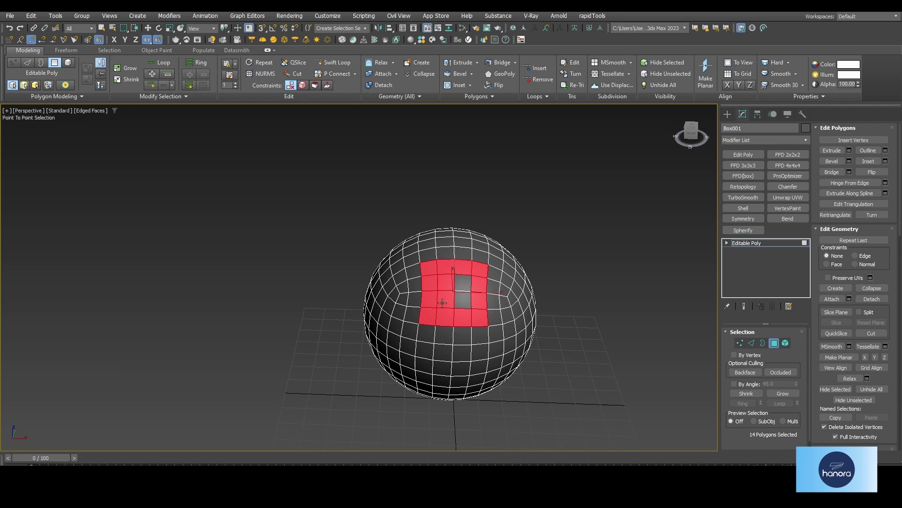
pyautogui.click(463, 282)
pyautogui.rightClick(463, 282)
pyautogui.scroll(2, 463, 282)
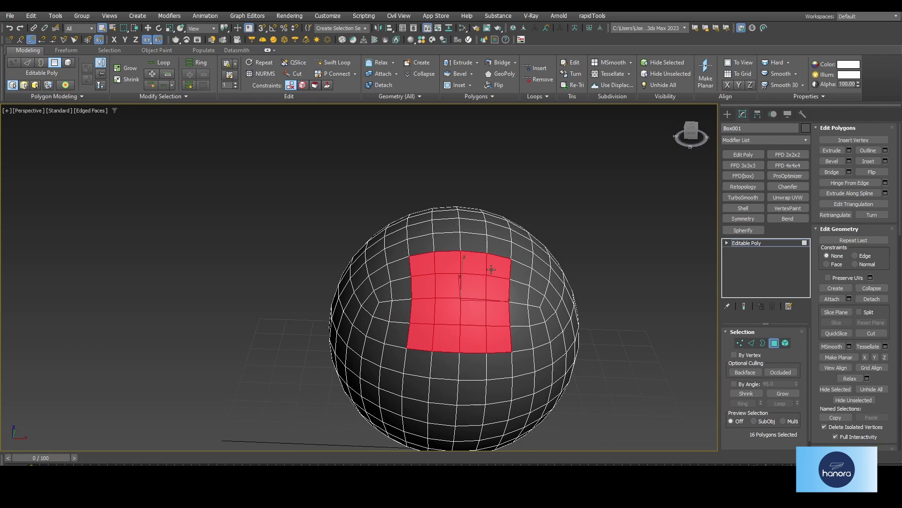
pyautogui.keyDown('alt'); pyautogui.moveTo(498, 335); pyautogui.dragTo(493, 326, button='middle'); pyautogui.keyUp('alt')
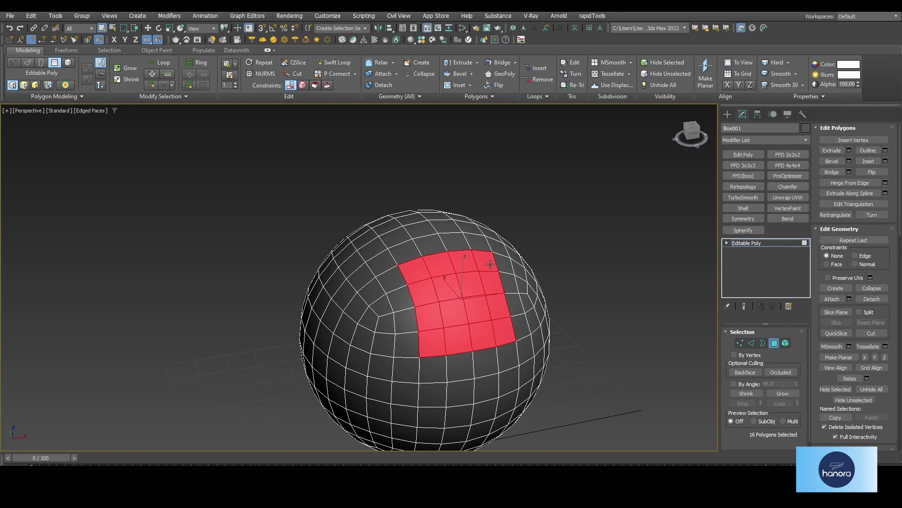
# Step: Regularize the selected faces into a round patch and inset it by 1.0 cm
pyautogui.rightClick(478, 254)
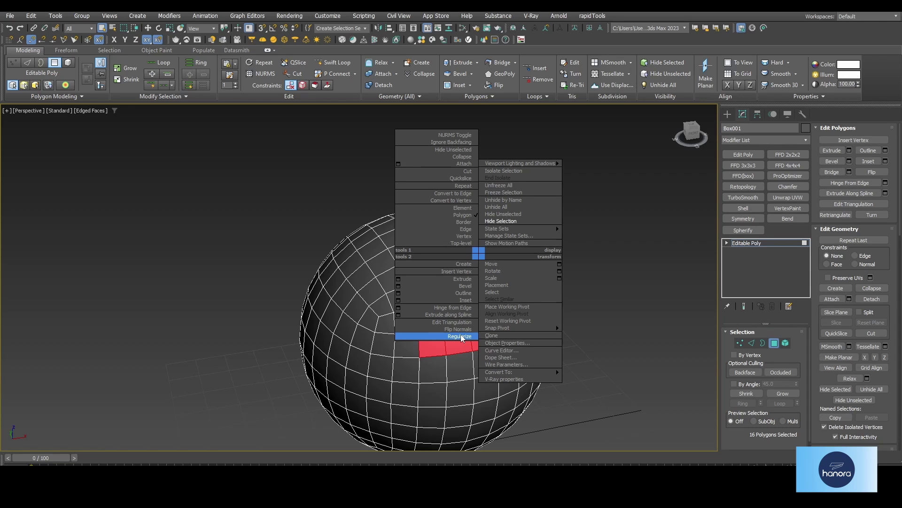
pyautogui.click(462, 337)
pyautogui.keyDown('alt'); pyautogui.moveTo(478, 322); pyautogui.dragTo(368, 261, button='middle'); pyautogui.keyUp('alt')
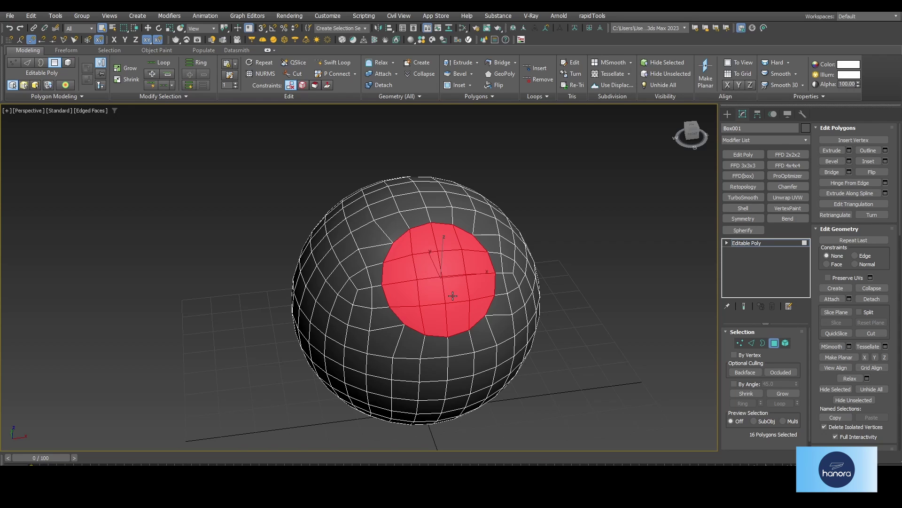
pyautogui.keyDown('shift'); pyautogui.click(455, 85); pyautogui.keyUp('shift')
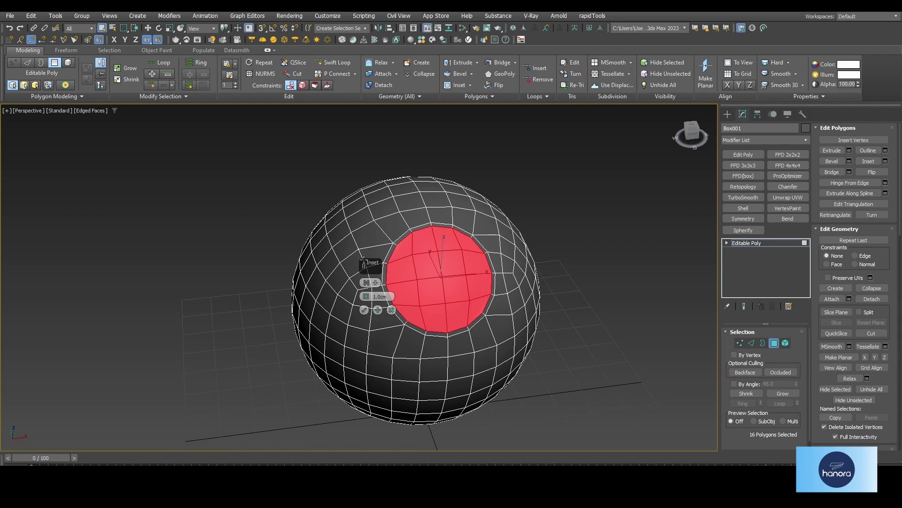
pyautogui.scroll(2, 438, 262)
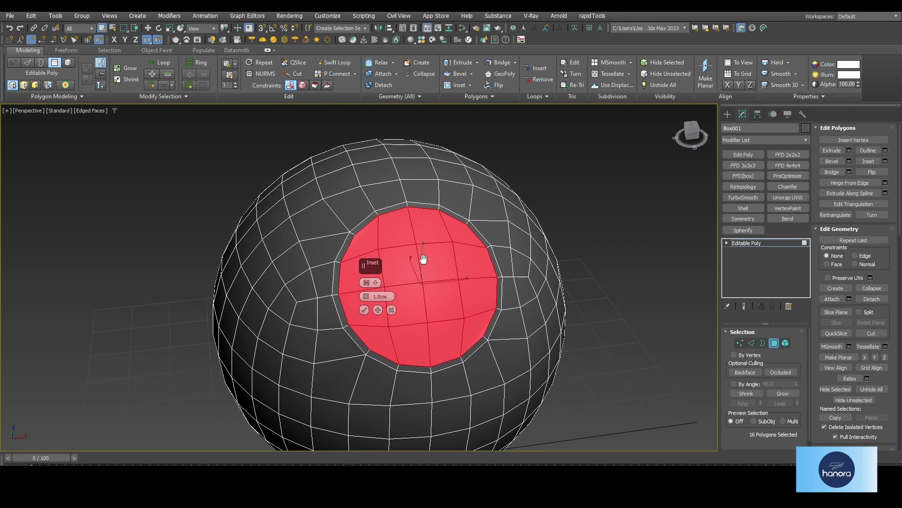
pyautogui.click(364, 310)
# Step: Switch to Local coordinates and push the round patch inward into the sphere along Z
pyautogui.click(211, 28)
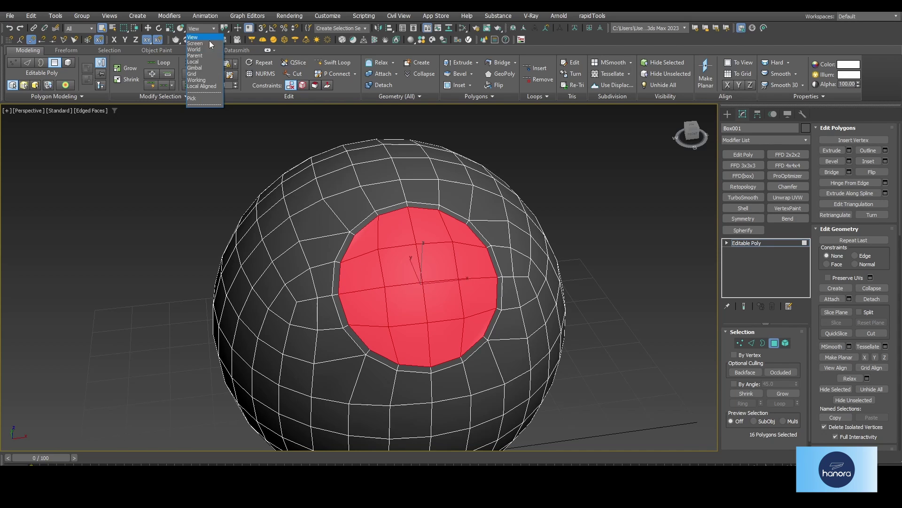
pyautogui.click(200, 67)
pyautogui.keyDown('alt'); pyautogui.moveTo(217, 111); pyautogui.dragTo(423, 204, button='middle'); pyautogui.keyUp('alt')
pyautogui.press('w')
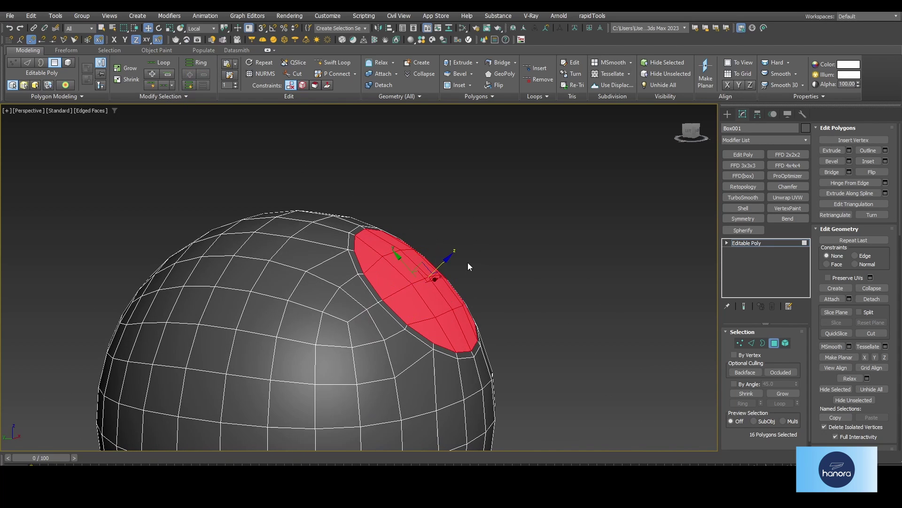
pyautogui.moveTo(449, 256); pyautogui.dragTo(426, 282)
pyautogui.keyDown('alt'); pyautogui.moveTo(426, 282); pyautogui.dragTo(436, 248, button='middle'); pyautogui.keyUp('alt')
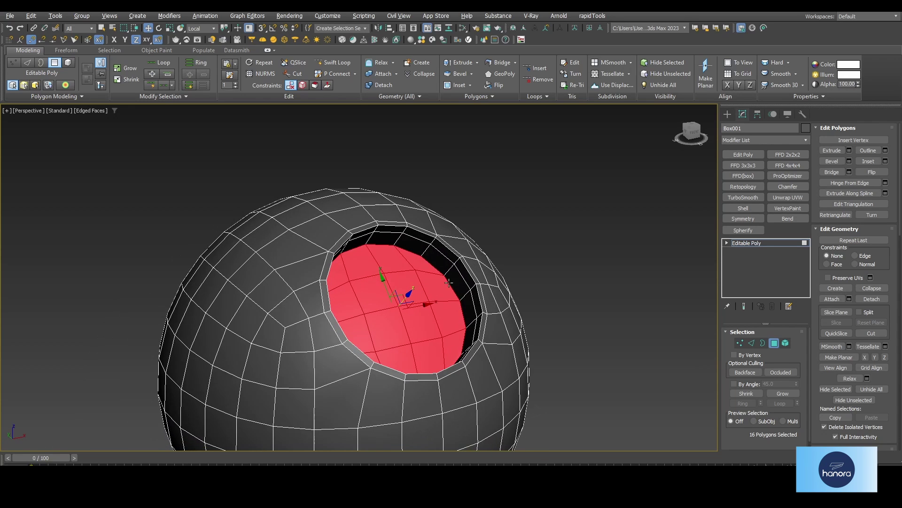
# Step: Inset the sunken faces a second time and exit Polygon mode
pyautogui.hotkey('shift', 'i')
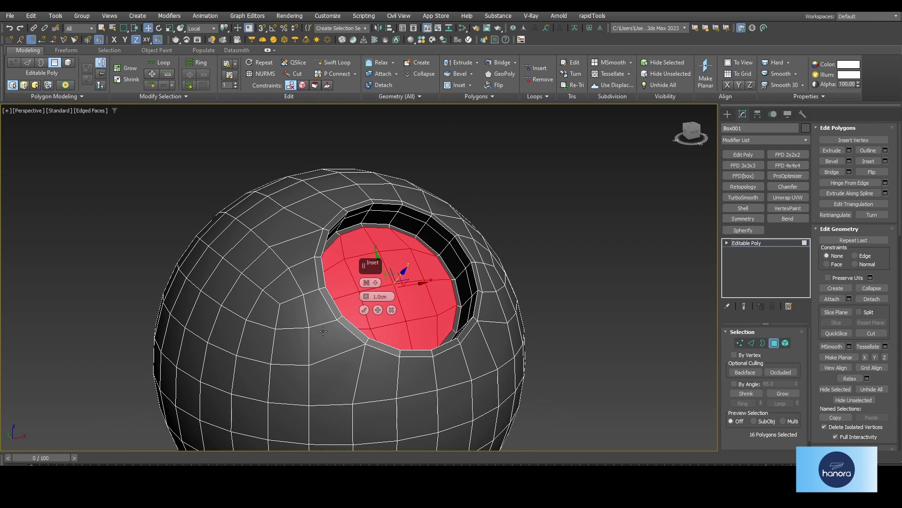
pyautogui.click(365, 310)
pyautogui.keyDown('alt'); pyautogui.moveTo(429, 294); pyautogui.dragTo(423, 264, button='middle'); pyautogui.keyUp('alt')
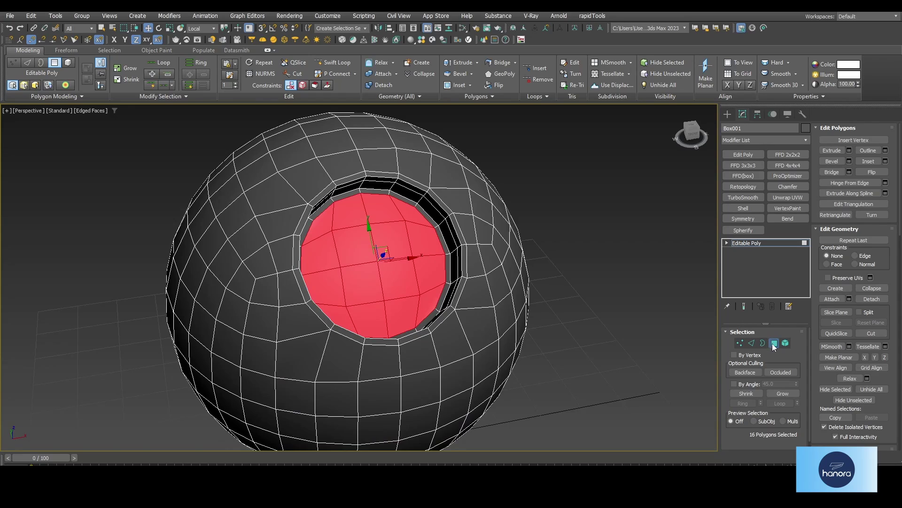
pyautogui.click(774, 343)
# Step: Add TurboSmooth with isoline display and 3 iterations, then orbit to inspect the smoothed hole
pyautogui.click(743, 197)
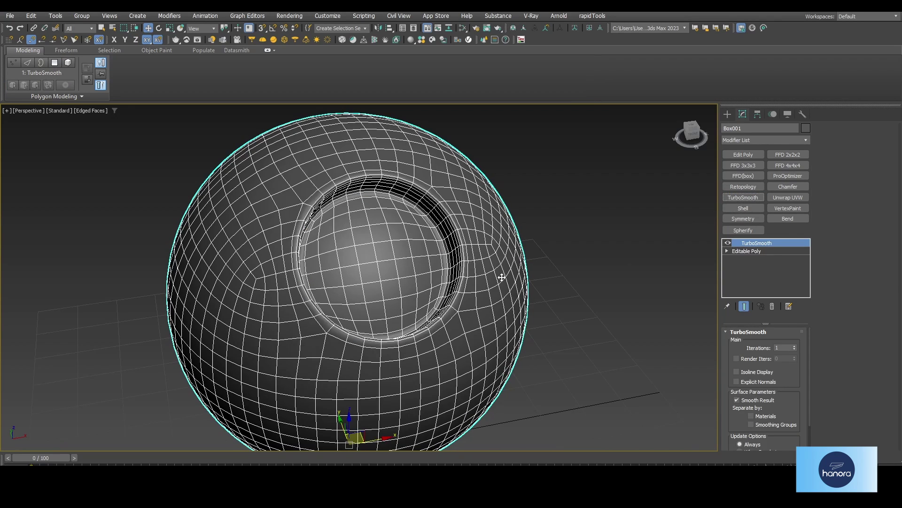
pyautogui.keyDown('alt'); pyautogui.moveTo(501, 278); pyautogui.dragTo(510, 267, button='middle'); pyautogui.keyUp('alt')
pyautogui.click(745, 372)
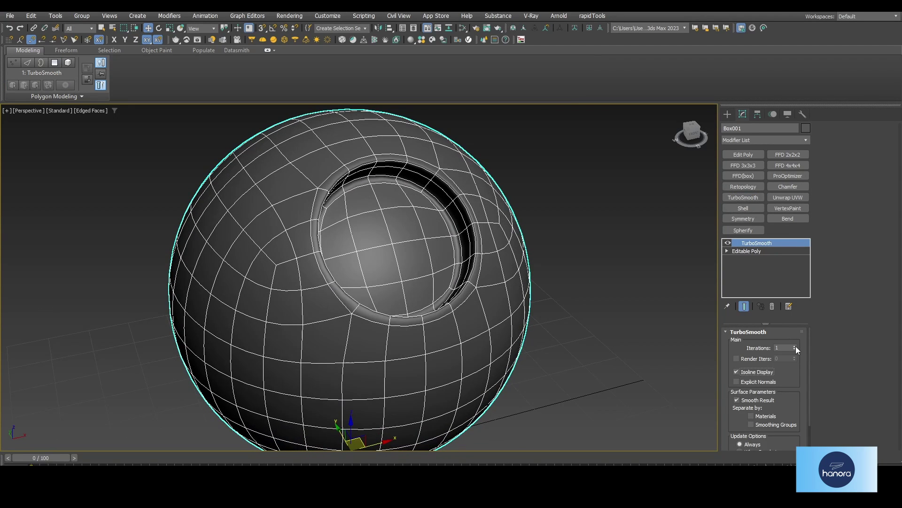
pyautogui.click(794, 346)
pyautogui.click(794, 346)
pyautogui.press('F4')
pyautogui.scroll(-3, 514, 288)
pyautogui.moveTo(513, 289)
pyautogui.keyDown('alt'); pyautogui.mouseDown(button='middle')
pyautogui.moveTo(507, 262)
pyautogui.moveTo(540, 284)
pyautogui.moveTo(540, 272)
pyautogui.mouseUp(button='middle'); pyautogui.keyUp('alt')
pyautogui.keyDown('alt'); pyautogui.moveTo(488, 292); pyautogui.dragTo(429, 234, button='middle'); pyautogui.keyUp('alt')
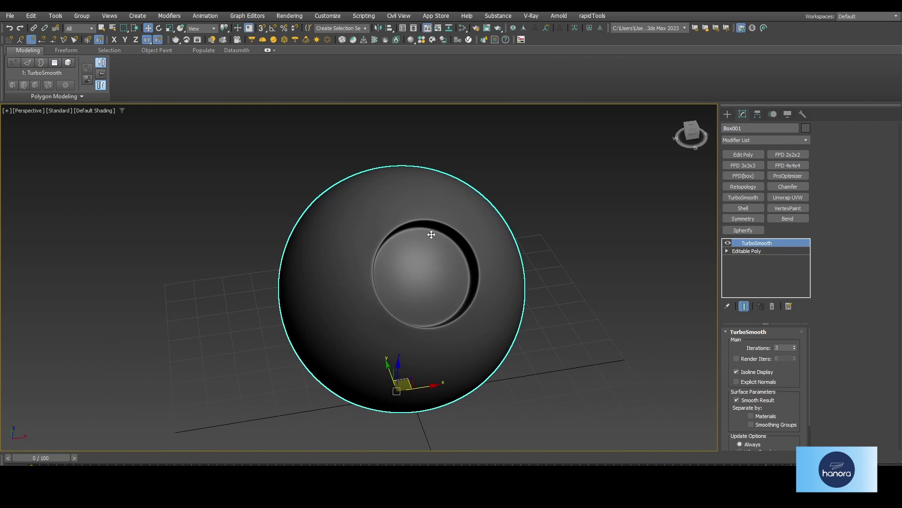
pyautogui.scroll(3, 423, 263)
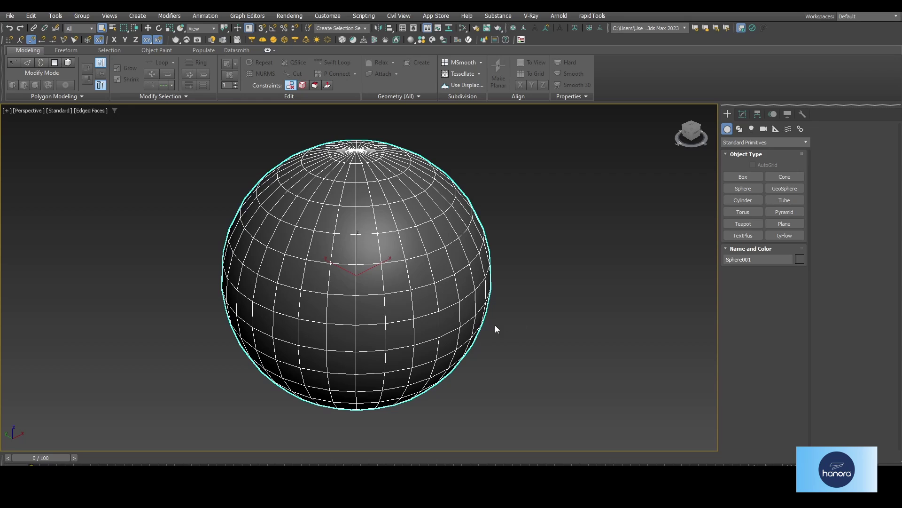
# Step: Draw a cylinder with AutoGrid in the Front view, centred on the sphere
pyautogui.click(743, 200)
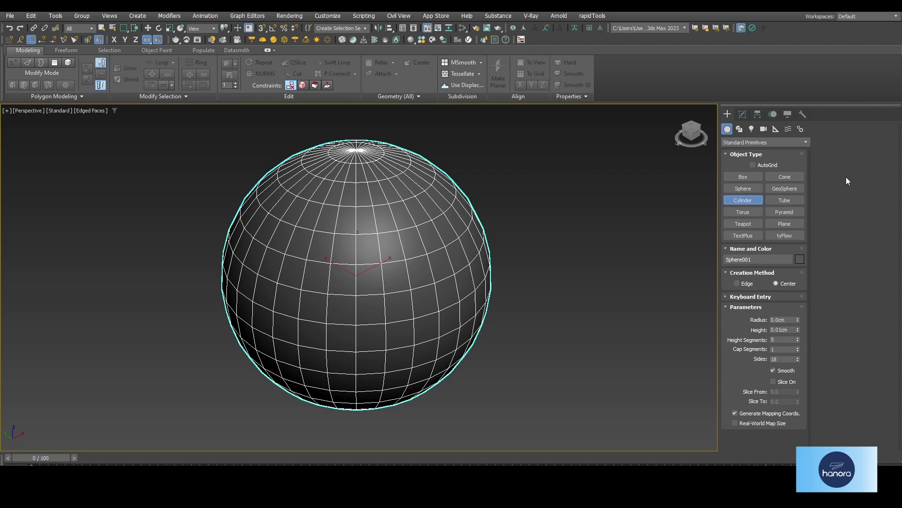
pyautogui.click(753, 165)
pyautogui.hotkey('alt', 'w')
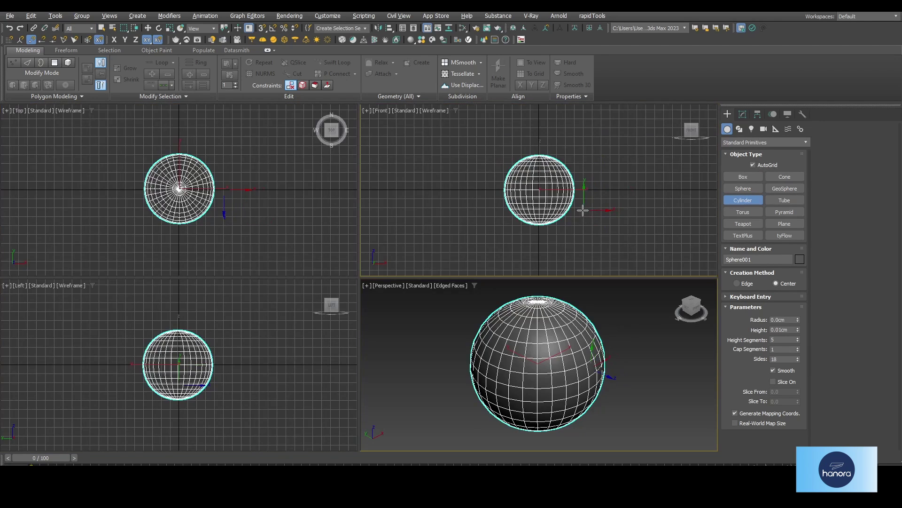
pyautogui.hotkey('alt', 'w')
pyautogui.moveTo(359, 278); pyautogui.dragTo(380, 293)
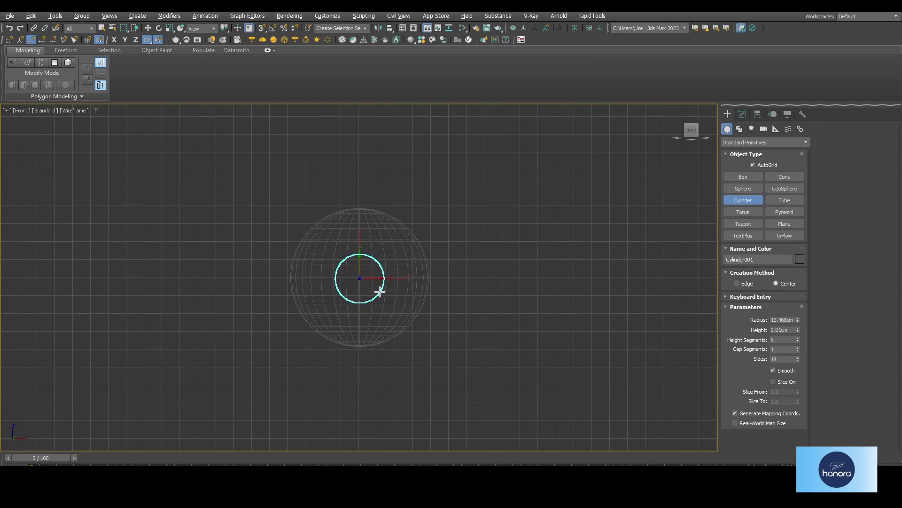
pyautogui.click(455, 332)
pyautogui.rightClick(455, 332)
pyautogui.hotkey('alt', 'w')
pyautogui.hotkey('alt', 'w')
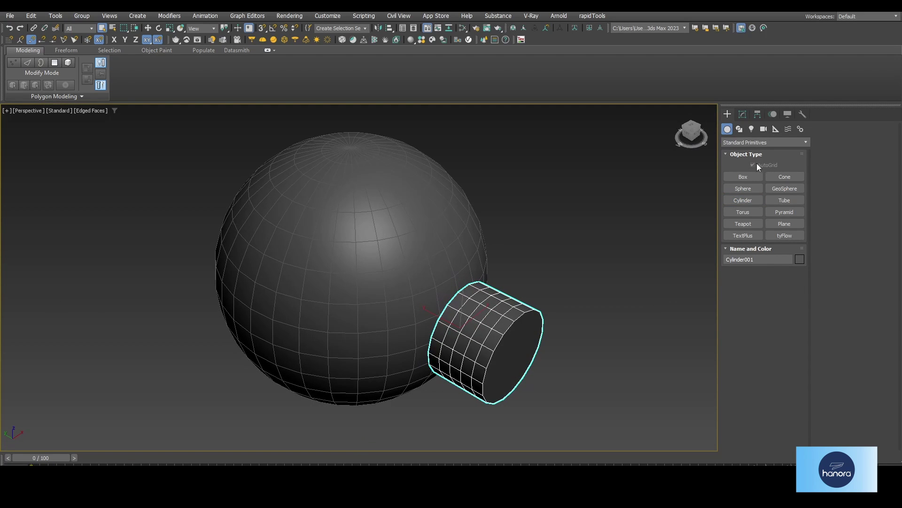
# Step: Draw two test boxes on the sphere's surface
pyautogui.moveTo(514, 264); pyautogui.dragTo(571, 260, button='middle')
pyautogui.click(742, 176)
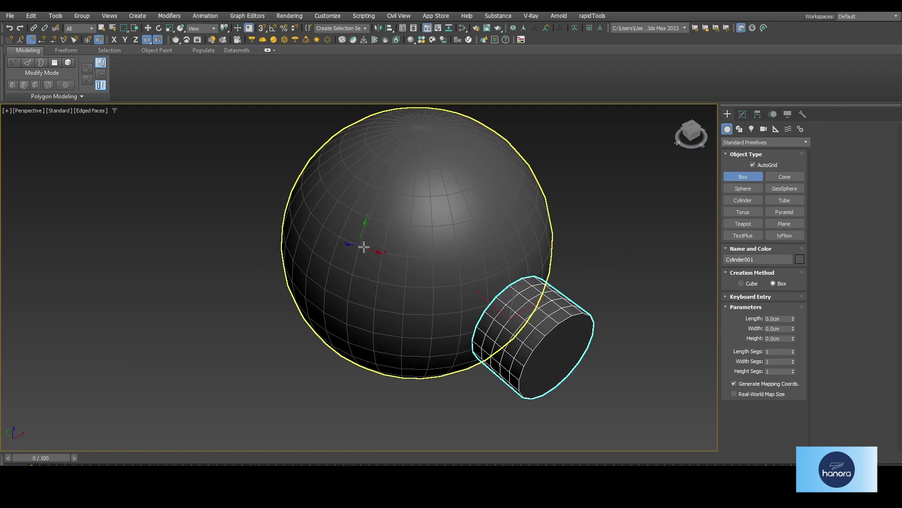
pyautogui.moveTo(362, 231); pyautogui.dragTo(400, 288)
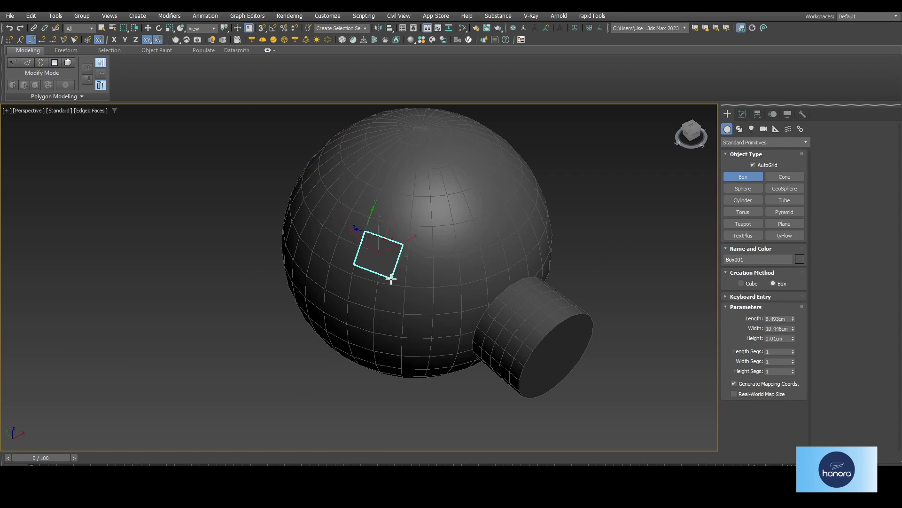
pyautogui.click(338, 302)
pyautogui.moveTo(499, 159); pyautogui.dragTo(518, 232)
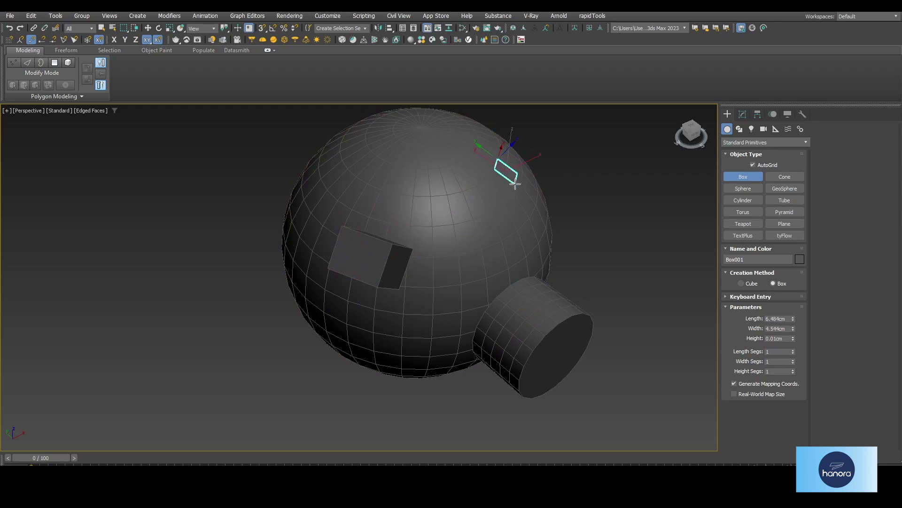
pyautogui.click(583, 137)
# Step: Delete both test boxes and select the cylinder
pyautogui.rightClick(618, 176)
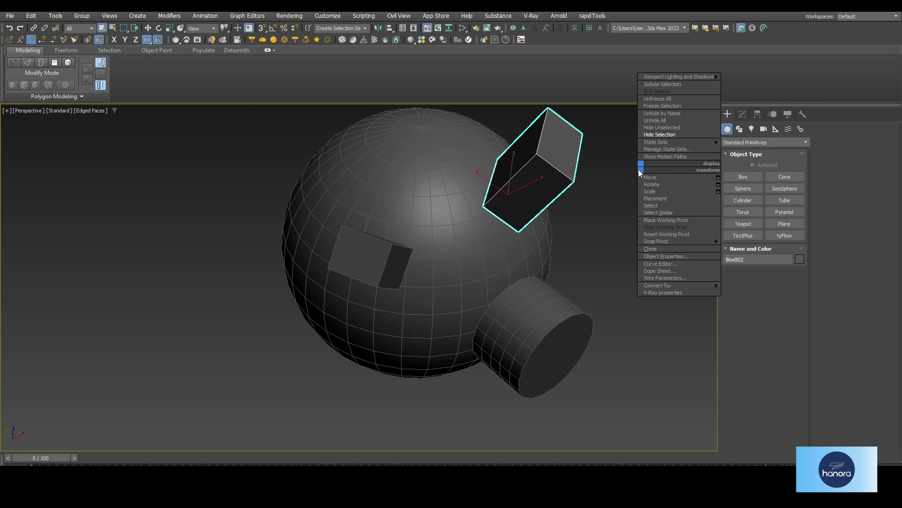
pyautogui.click(538, 165)
pyautogui.press('Delete')
pyautogui.click(366, 256)
pyautogui.press('Delete')
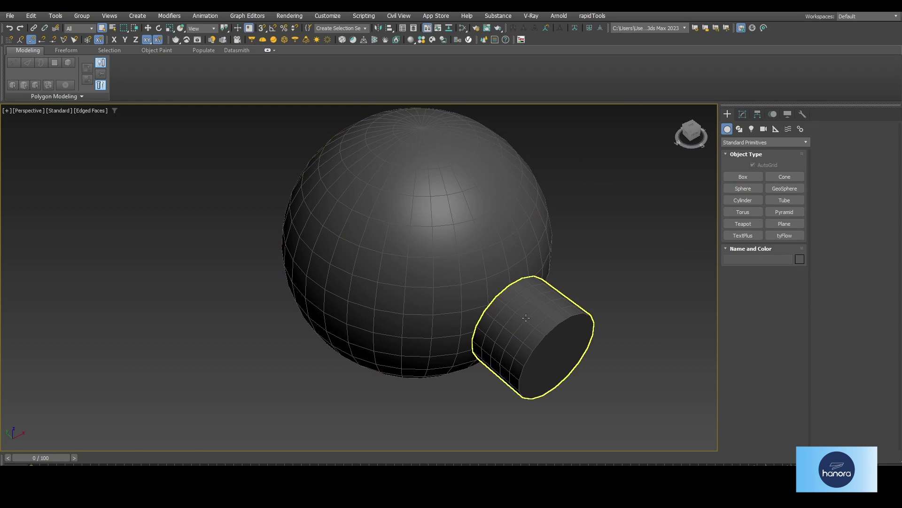
pyautogui.click(525, 316)
# Step: Set the cylinder's Height Segments to 1 and move it up along Y
pyautogui.click(740, 116)
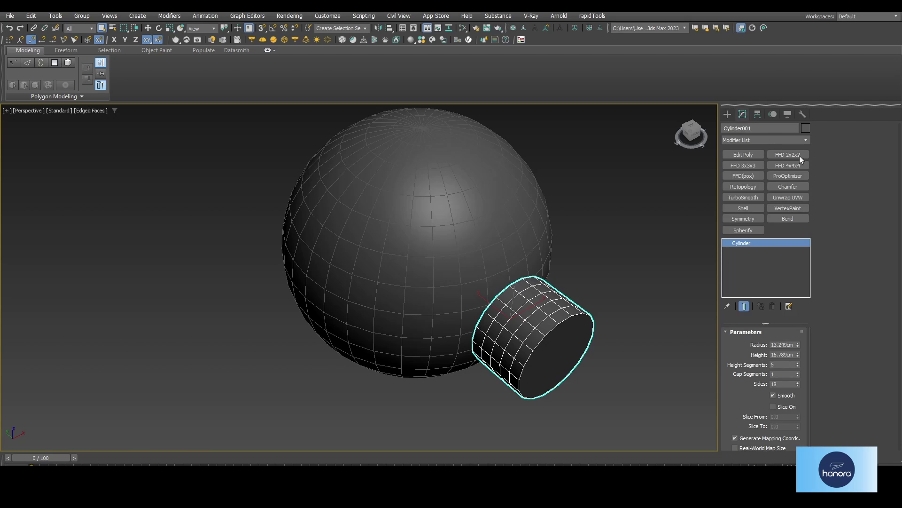
pyautogui.rightClick(798, 365)
pyautogui.press('w')
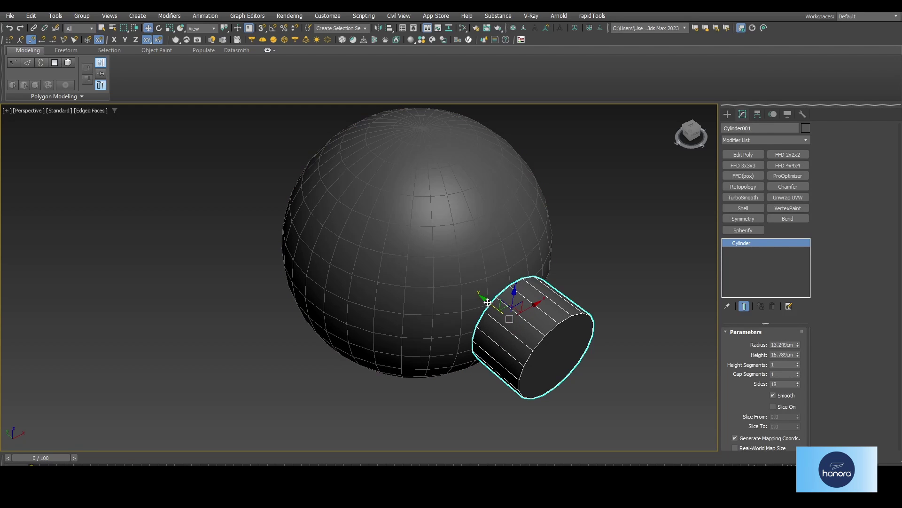
pyautogui.moveTo(491, 301); pyautogui.dragTo(467, 285)
pyautogui.keyDown('alt'); pyautogui.moveTo(467, 286); pyautogui.dragTo(489, 262, button='middle'); pyautogui.keyUp('alt')
# Step: Select a path of sphere polygons beside the cylinder, then leave Polygon mode
pyautogui.click(489, 262)
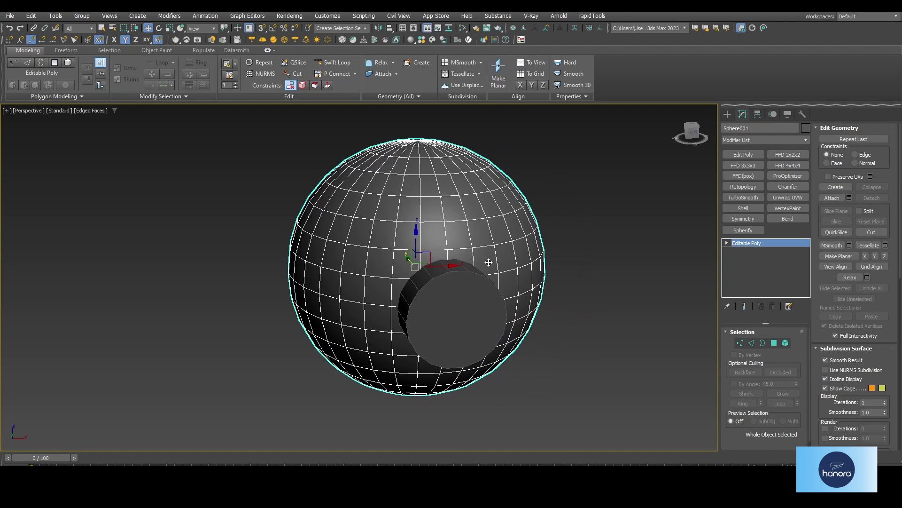
pyautogui.click(774, 343)
pyautogui.keyDown('alt'); pyautogui.moveTo(512, 306); pyautogui.dragTo(490, 304, button='middle'); pyautogui.keyUp('alt')
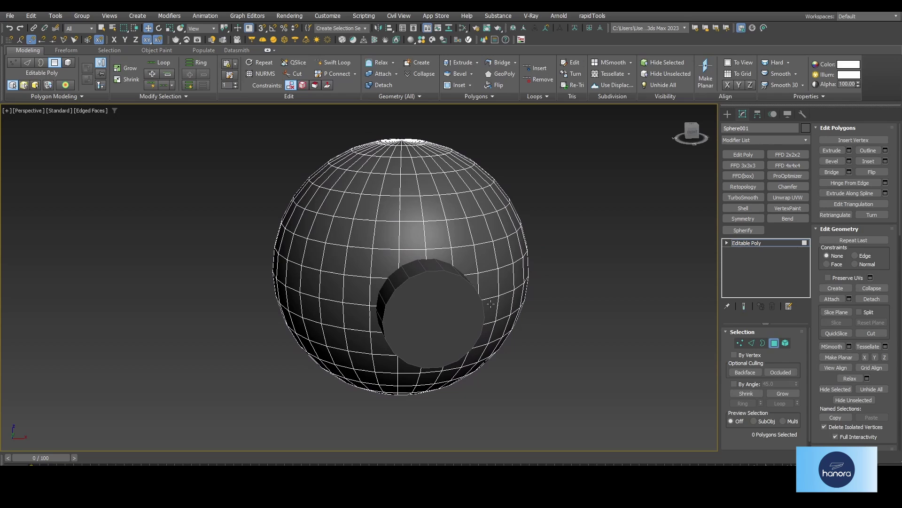
pyautogui.click(396, 267)
pyautogui.click(466, 269)
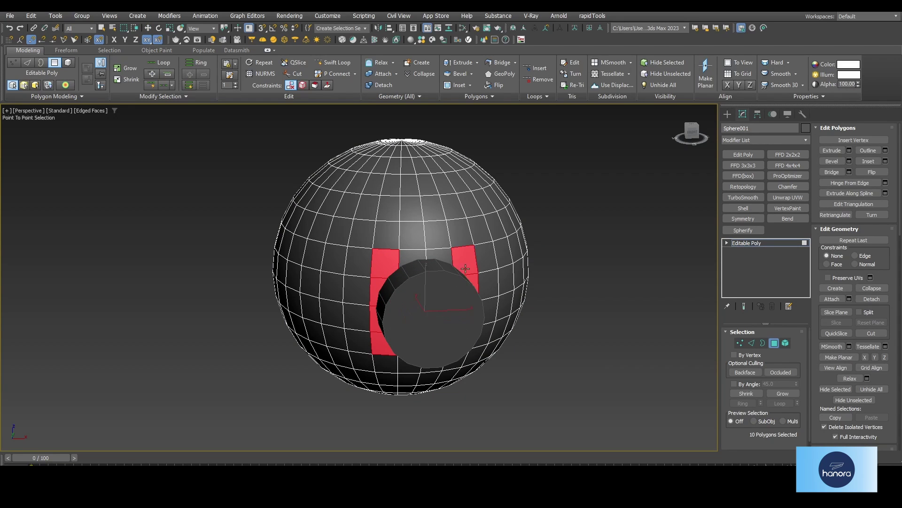
pyautogui.rightClick(423, 256)
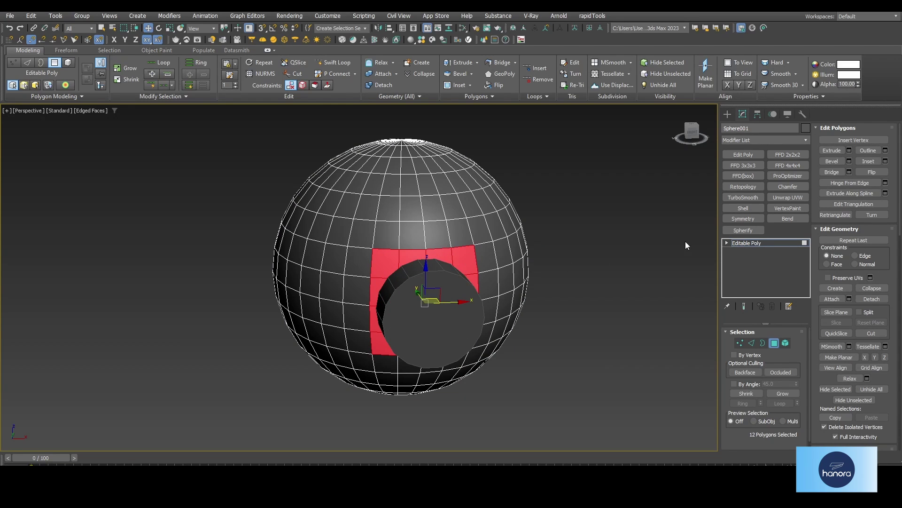
pyautogui.click(774, 343)
# Step: Give the cylinder 16 sides and inspect it end-on
pyautogui.click(511, 305)
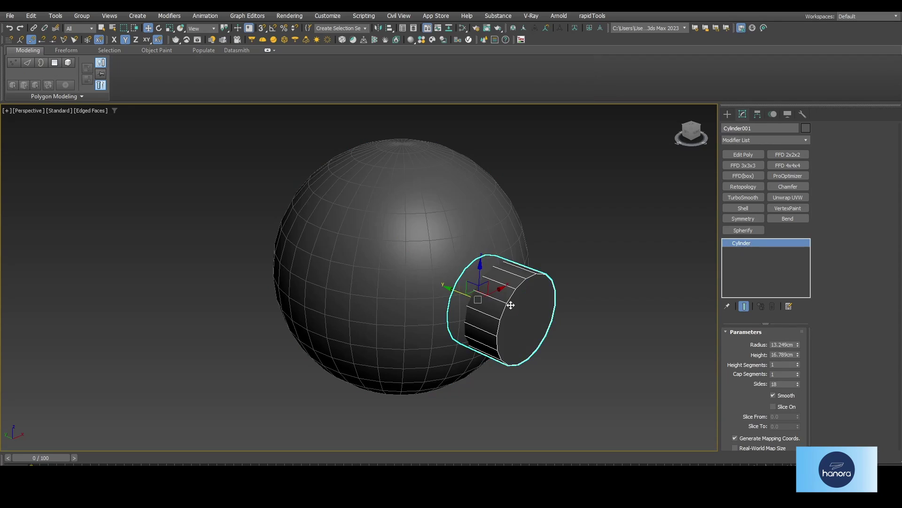
pyautogui.scroll(3, 503, 310)
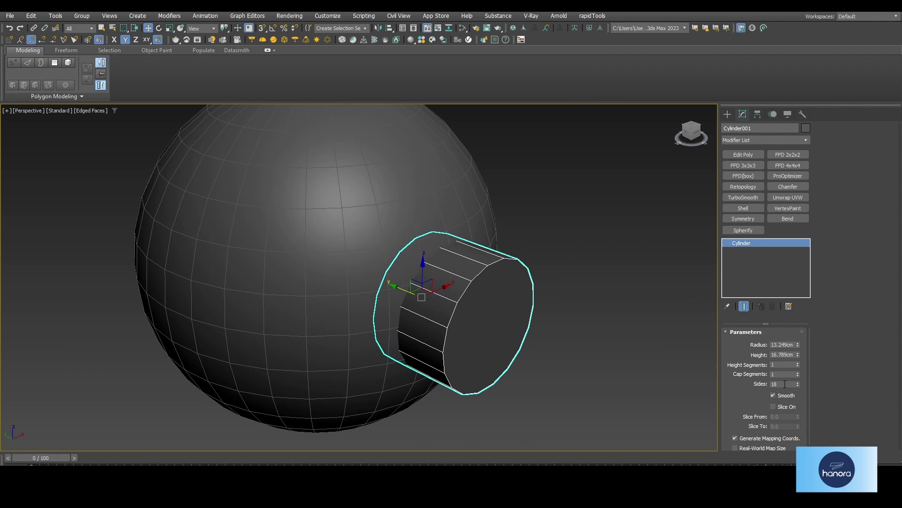
pyautogui.doubleClick(785, 384)
pyautogui.write('16')
pyautogui.press('Return')
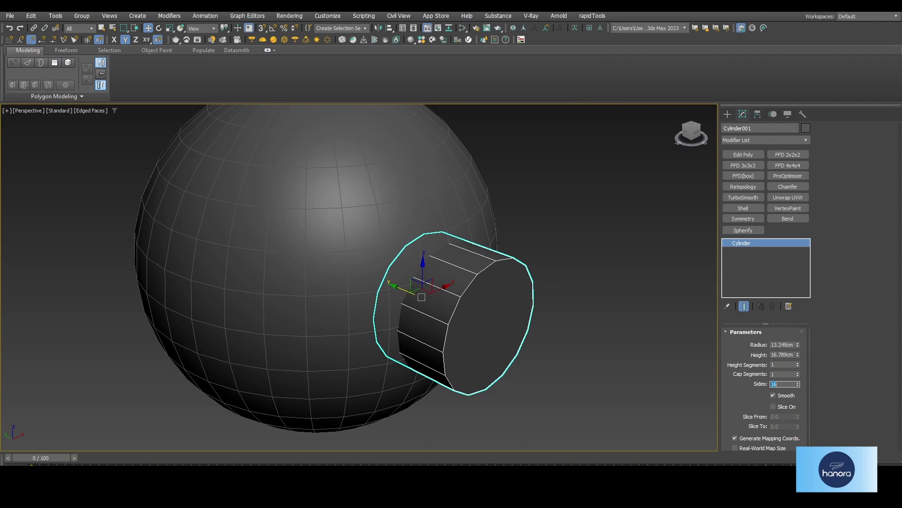
pyautogui.keyDown('alt'); pyautogui.moveTo(596, 352); pyautogui.dragTo(522, 338, button='middle'); pyautogui.keyUp('alt')
pyautogui.scroll(3, 498, 305)
pyautogui.keyDown('alt'); pyautogui.moveTo(478, 280); pyautogui.dragTo(467, 313, button='middle'); pyautogui.keyUp('alt')
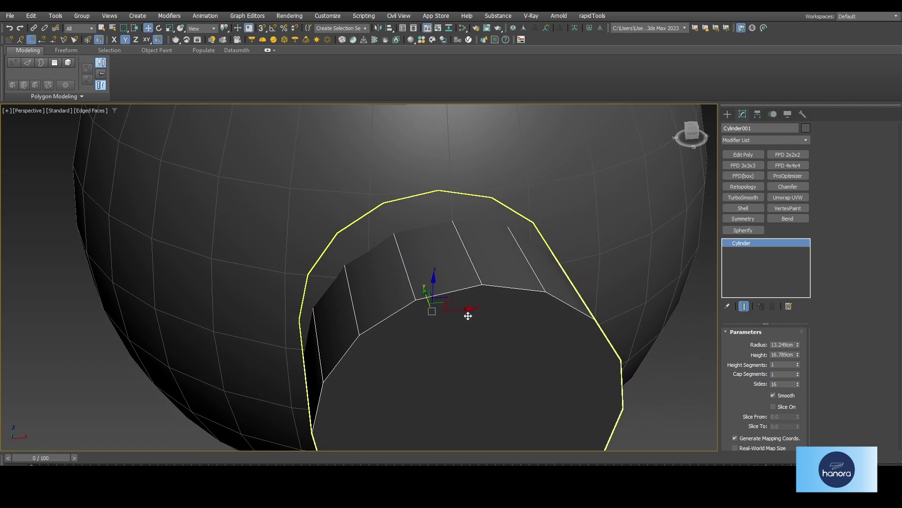
pyautogui.scroll(-4, 466, 308)
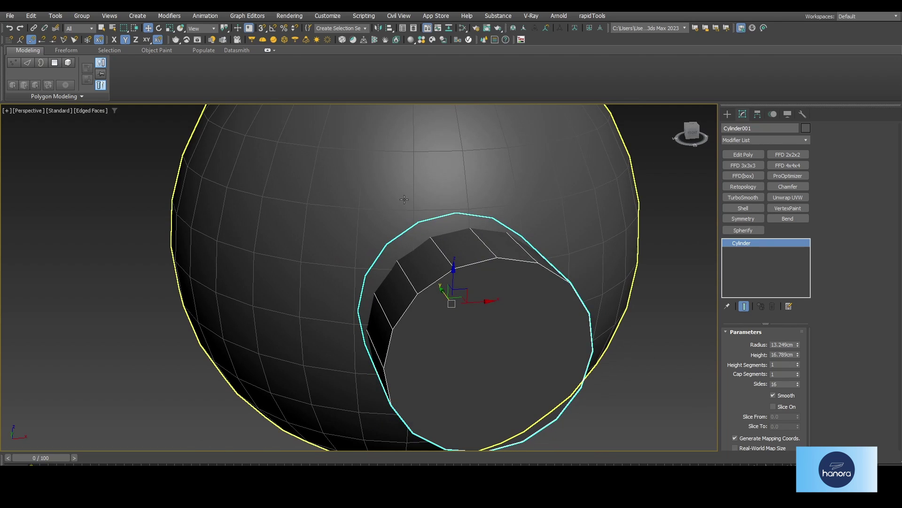
# Step: Nudge the cylinder slightly up along Z, partly sunk into the sphere, then reselect the sphere
pyautogui.click(425, 211)
pyautogui.scroll(-2, 428, 242)
pyautogui.keyDown('alt'); pyautogui.moveTo(433, 258); pyautogui.dragTo(445, 276, button='middle'); pyautogui.keyUp('alt')
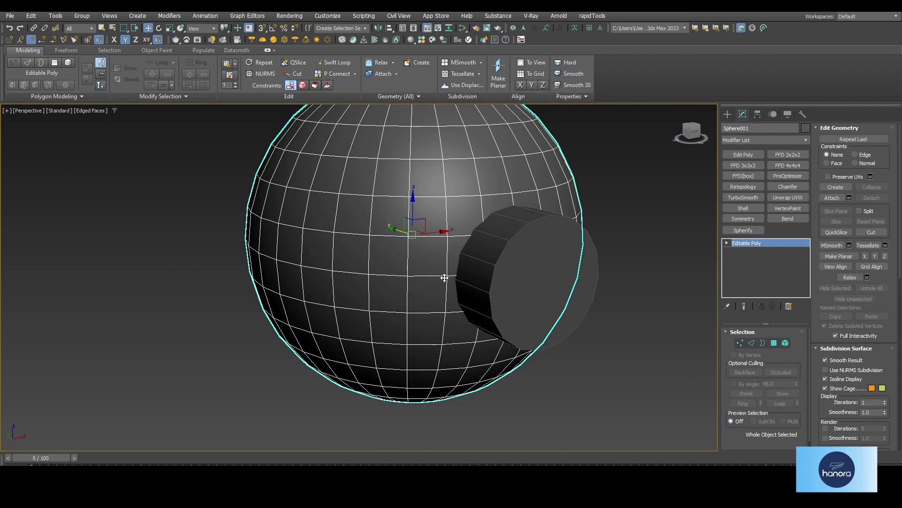
pyautogui.moveTo(536, 268)
pyautogui.keyDown('alt'); pyautogui.mouseDown(button='middle')
pyautogui.moveTo(484, 308)
pyautogui.moveTo(457, 300)
pyautogui.mouseUp(button='middle'); pyautogui.keyUp('alt')
pyautogui.click(494, 277)
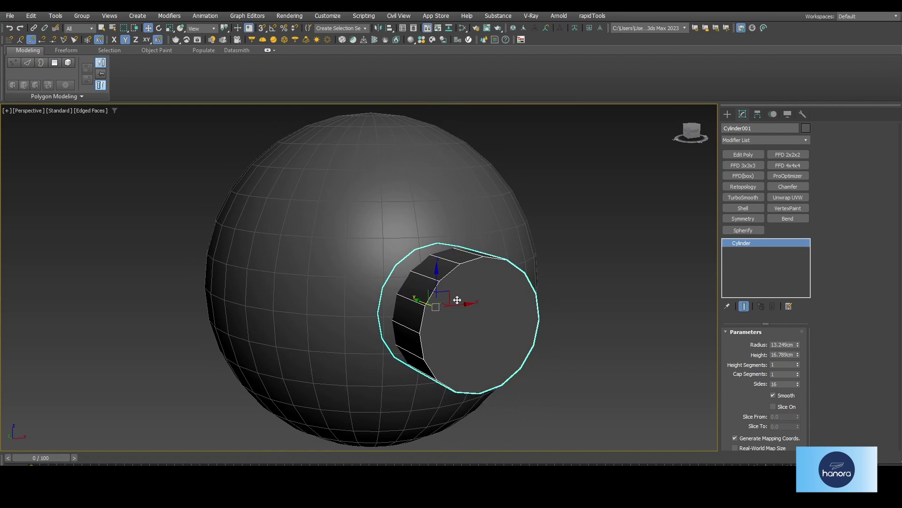
pyautogui.scroll(3, 429, 294)
pyautogui.moveTo(447, 285); pyautogui.dragTo(446, 281)
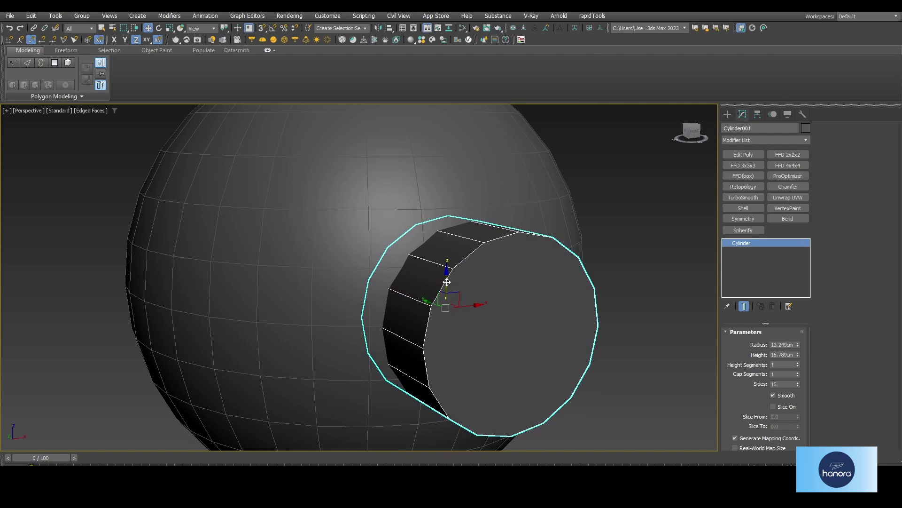
pyautogui.scroll(-4, 447, 281)
pyautogui.keyDown('alt'); pyautogui.moveTo(446, 281); pyautogui.dragTo(423, 301, button='middle'); pyautogui.keyUp('alt')
pyautogui.click(369, 214)
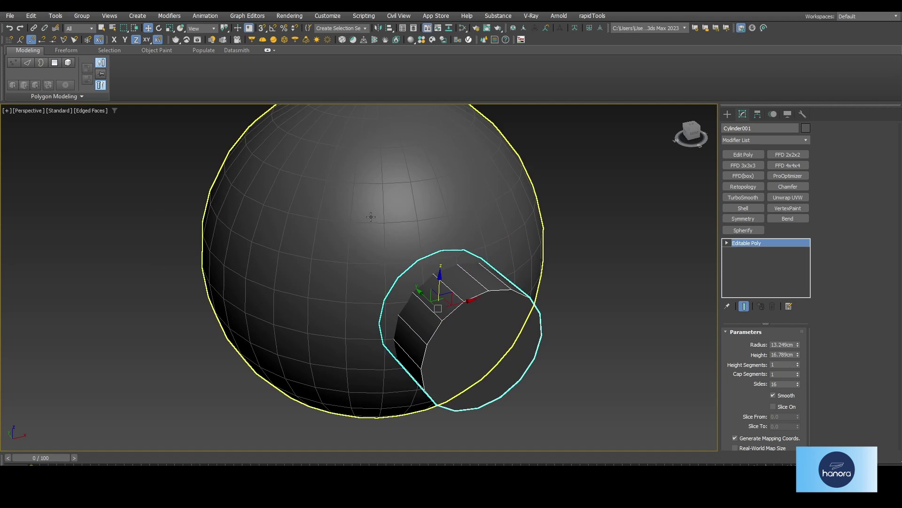
pyautogui.click(728, 114)
# Step: Make Sphere001 a ProBoolean with Imprint on, subtracting Cylinder001 as the operand
pyautogui.click(760, 141)
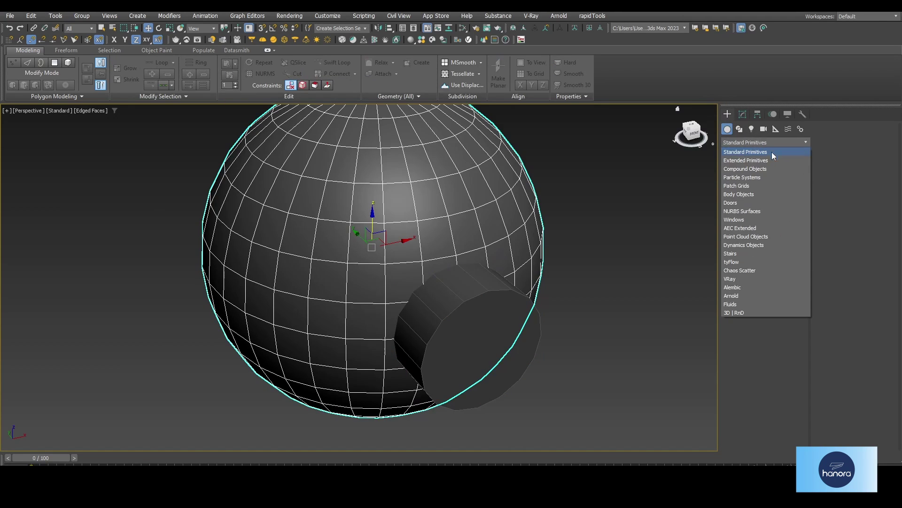
pyautogui.click(767, 169)
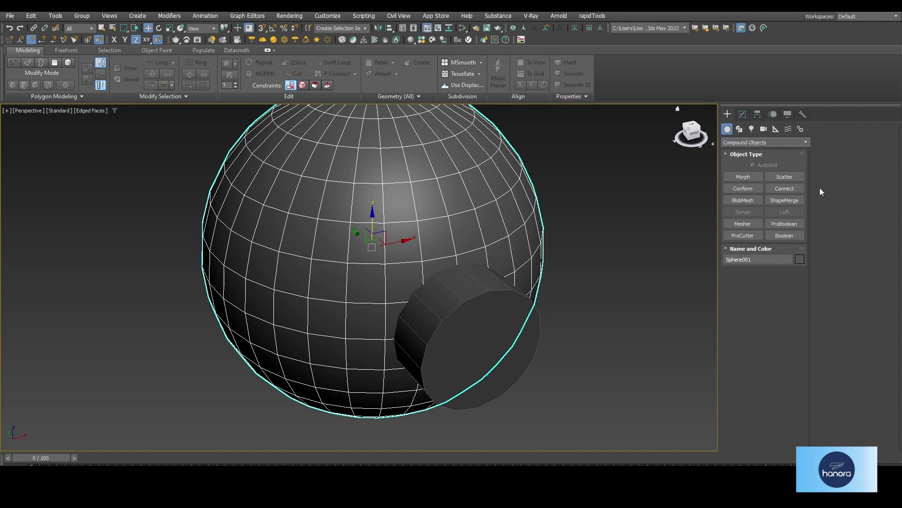
pyautogui.click(792, 222)
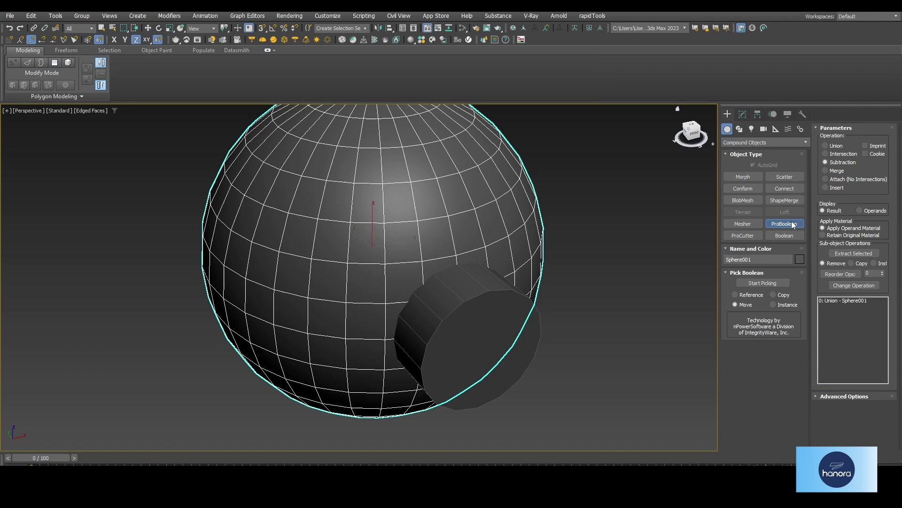
pyautogui.click(867, 396)
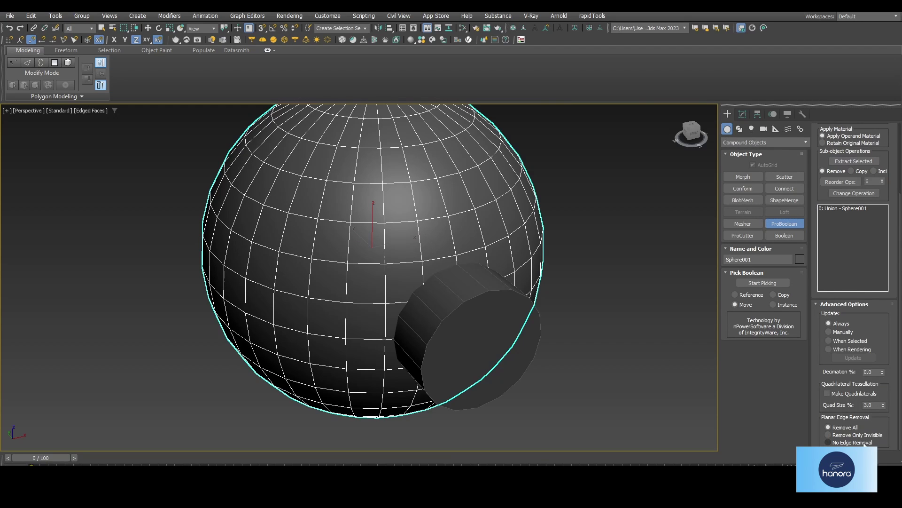
pyautogui.scroll(4, 879, 305)
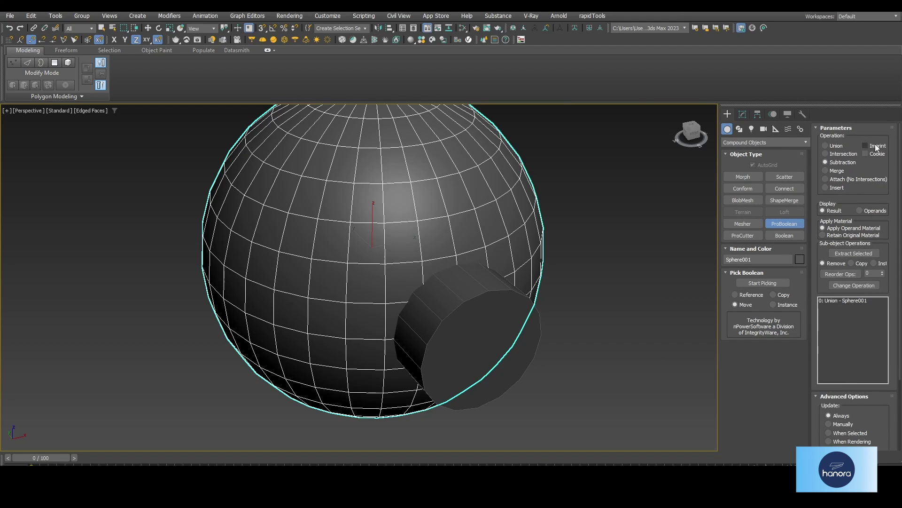
pyautogui.click(876, 146)
pyautogui.click(773, 283)
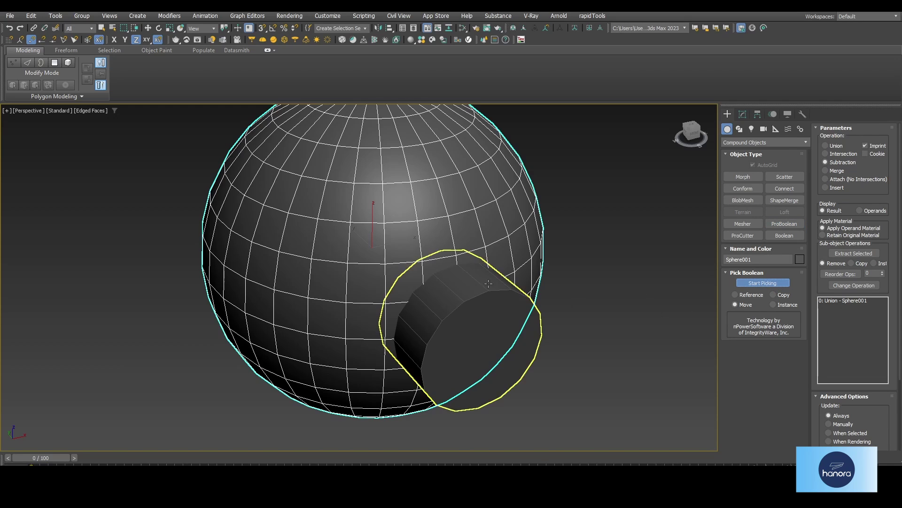
pyautogui.click(495, 308)
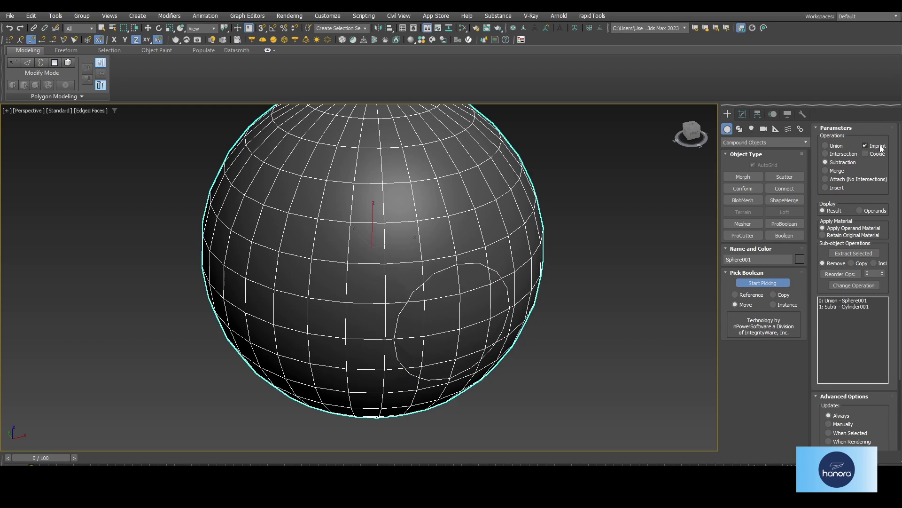
pyautogui.click(744, 112)
pyautogui.keyDown('alt'); pyautogui.moveTo(542, 306); pyautogui.dragTo(570, 292, button='middle'); pyautogui.keyUp('alt')
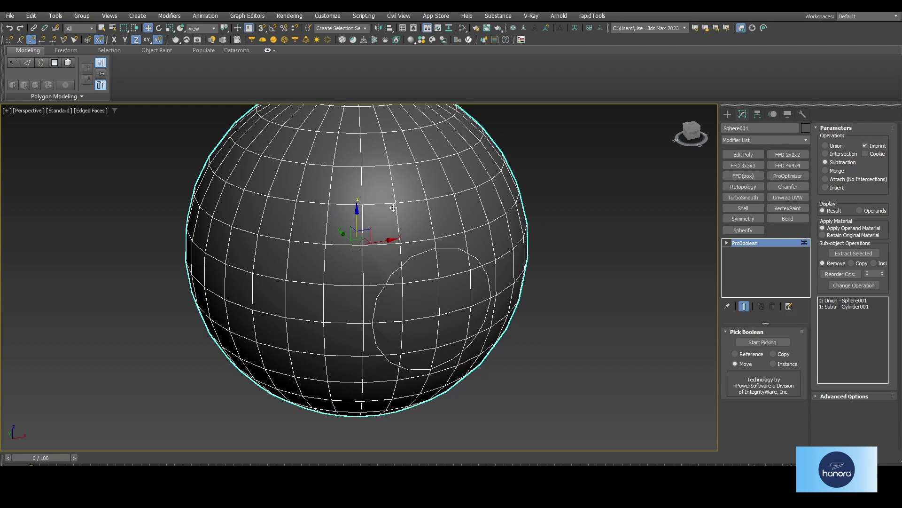
# Step: Inspect the imprinted circle, then convert Sphere001 to an Editable Poly in Vertex mode
pyautogui.keyDown('alt'); pyautogui.moveTo(416, 200); pyautogui.dragTo(477, 272, button='middle'); pyautogui.keyUp('alt')
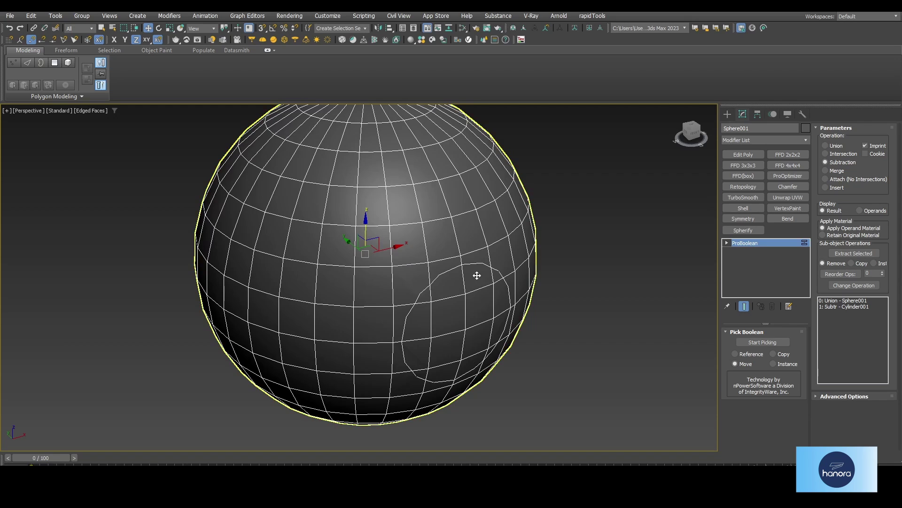
pyautogui.scroll(3, 444, 264)
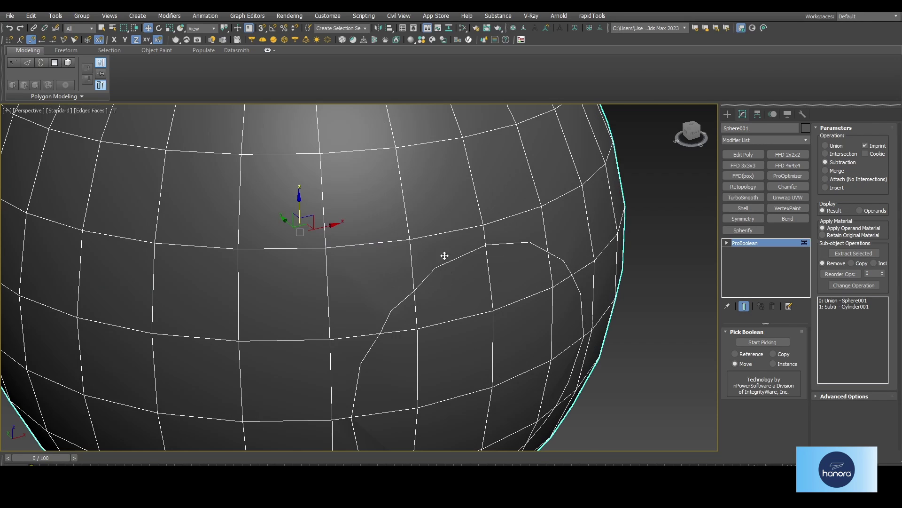
pyautogui.keyDown('alt'); pyautogui.moveTo(445, 255); pyautogui.dragTo(444, 227, button='middle'); pyautogui.keyUp('alt')
pyautogui.scroll(-3, 443, 231)
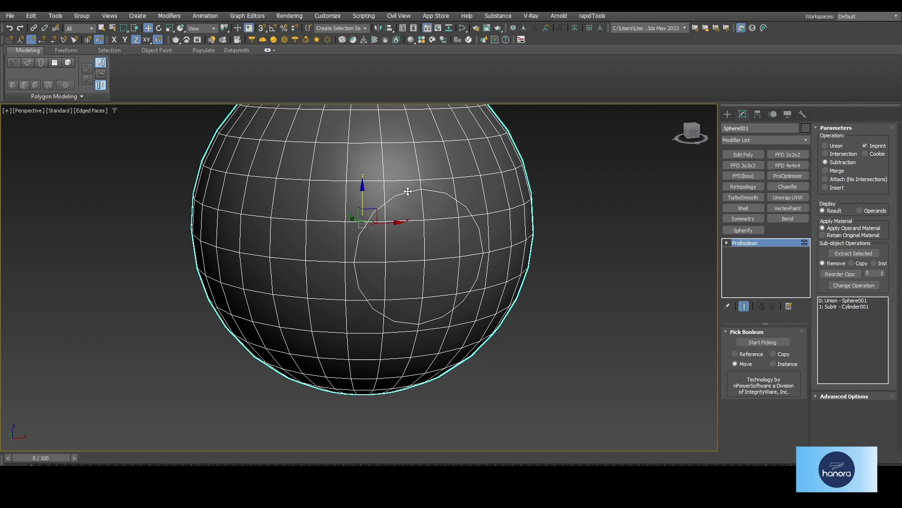
pyautogui.rightClick(555, 197)
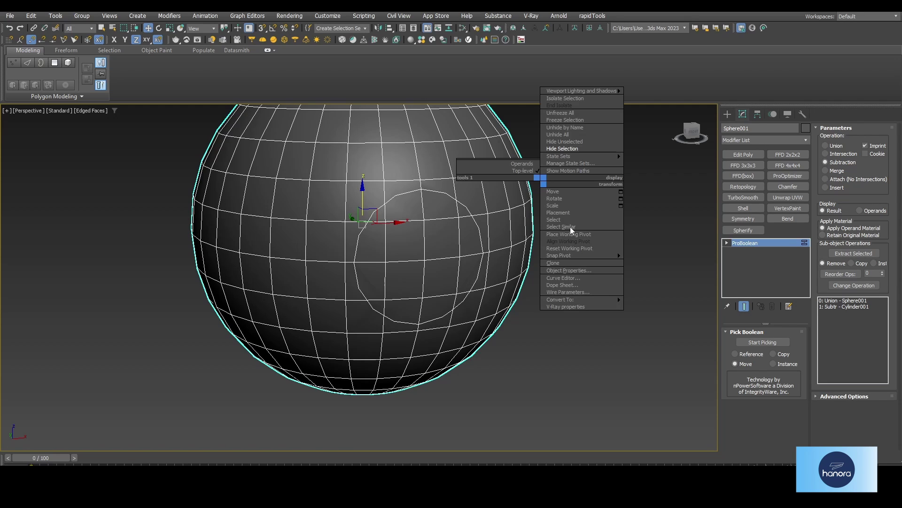
pyautogui.click(651, 306)
pyautogui.press('1')
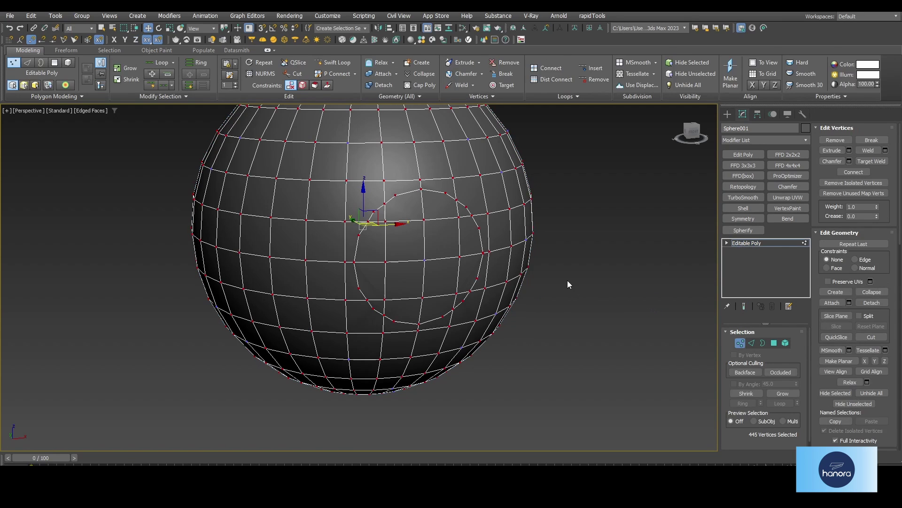
# Step: Target Weld the first stray ring vertices onto their neighbouring grid vertices
pyautogui.moveTo(568, 280)
pyautogui.keyDown('alt'); pyautogui.mouseDown(button='middle')
pyautogui.moveTo(427, 221)
pyautogui.moveTo(439, 244)
pyautogui.mouseUp(button='middle'); pyautogui.keyUp('alt')
pyautogui.scroll(3, 426, 221)
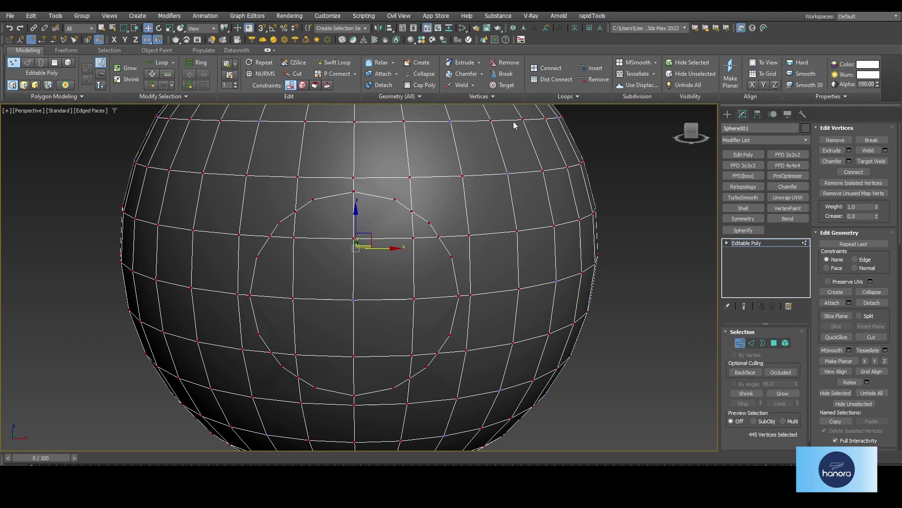
pyautogui.click(504, 86)
pyautogui.scroll(1, 407, 215)
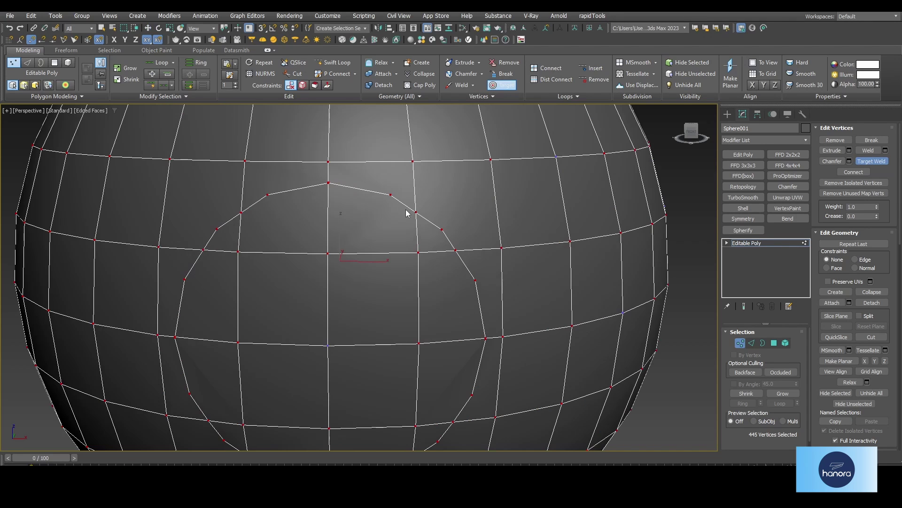
pyautogui.scroll(2, 409, 218)
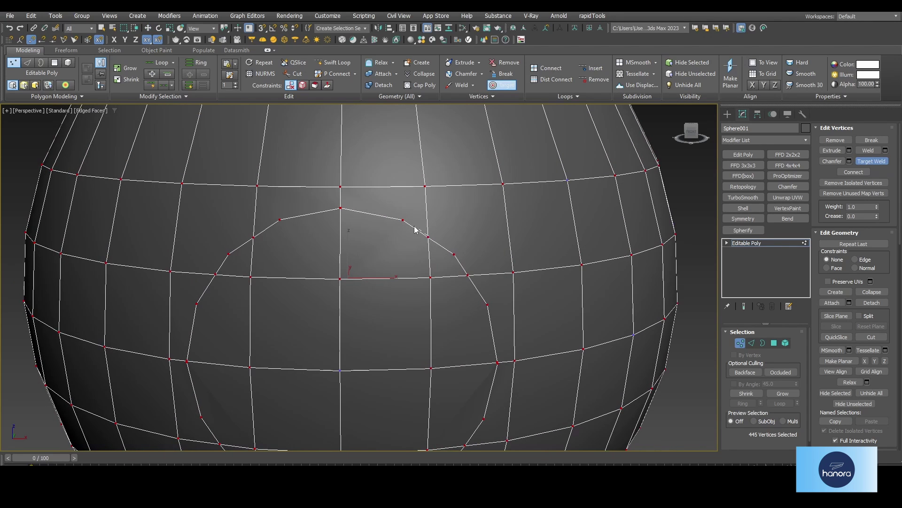
pyautogui.moveTo(428, 237); pyautogui.dragTo(402, 220)
pyautogui.moveTo(467, 275); pyautogui.dragTo(454, 254)
pyautogui.moveTo(483, 289); pyautogui.dragTo(453, 231, button='middle')
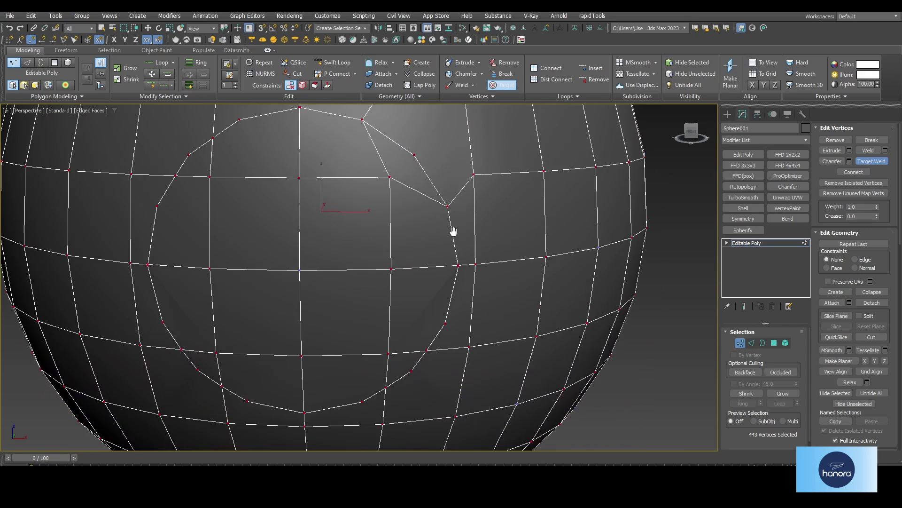
pyautogui.scroll(3, 453, 231)
# Step: Weld the remaining stray ring vertices into the grid and end Target Weld
pyautogui.moveTo(497, 223); pyautogui.dragTo(444, 305)
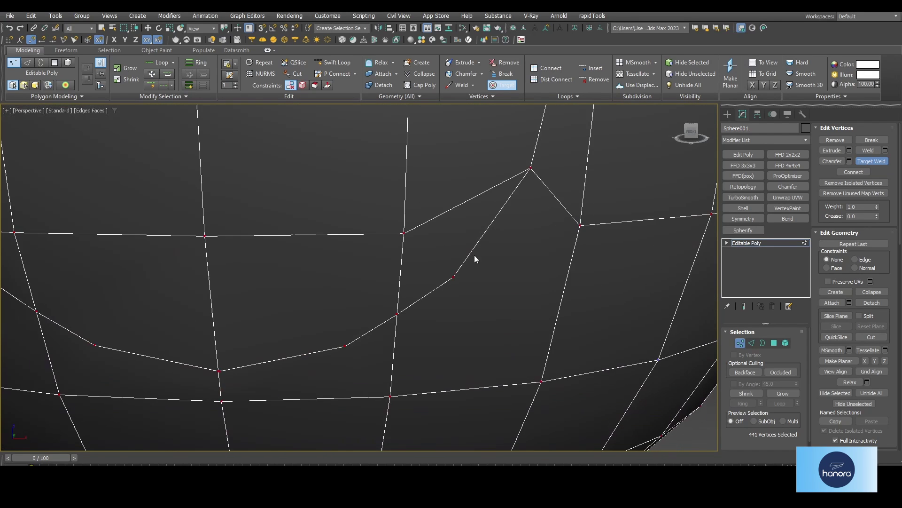
pyautogui.moveTo(365, 347); pyautogui.dragTo(345, 347)
pyautogui.scroll(2, 404, 343)
pyautogui.scroll(2, 405, 343)
pyautogui.scroll(2, 367, 296)
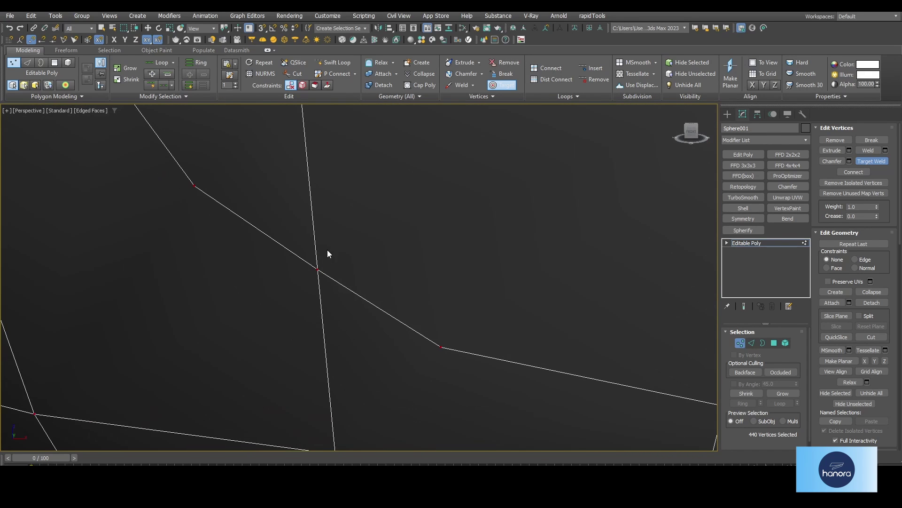
pyautogui.moveTo(378, 319); pyautogui.dragTo(499, 395)
pyautogui.scroll(-3, 429, 348)
pyautogui.moveTo(364, 302); pyautogui.dragTo(371, 310)
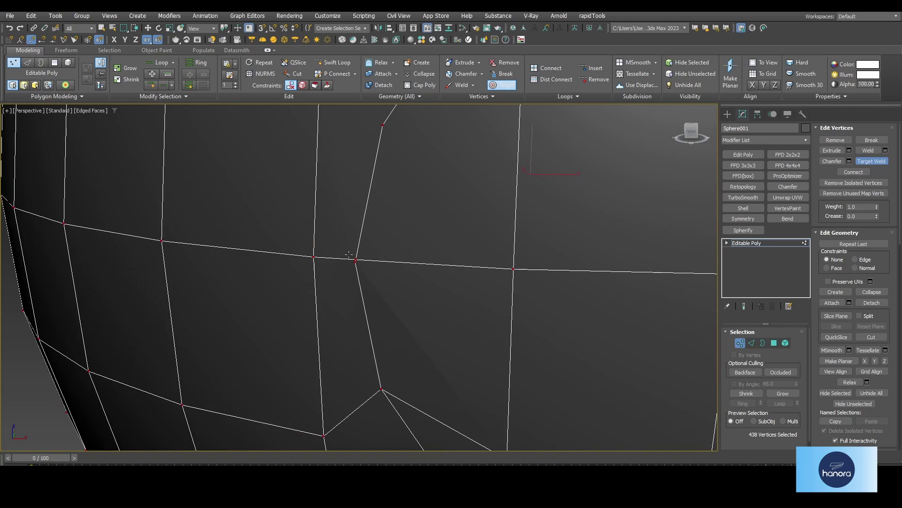
pyautogui.scroll(-2, 375, 281)
pyautogui.scroll(-2, 375, 281)
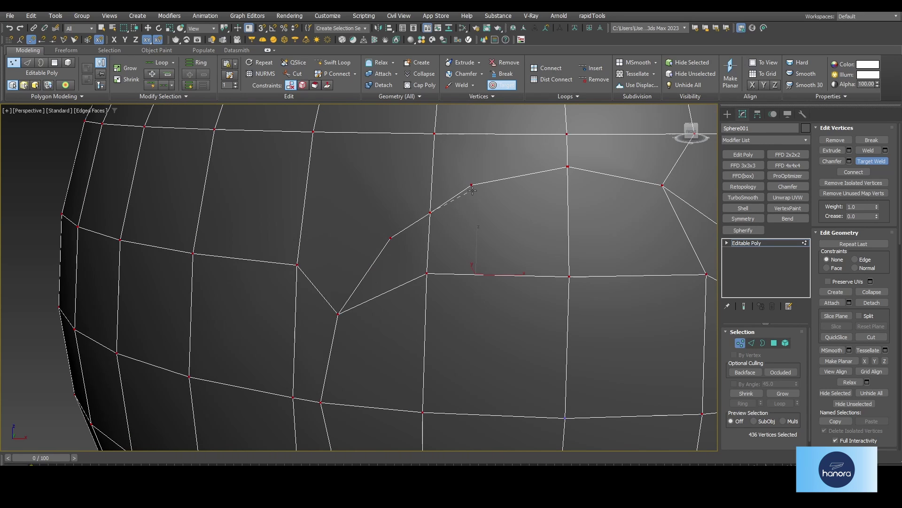
pyautogui.rightClick(481, 209)
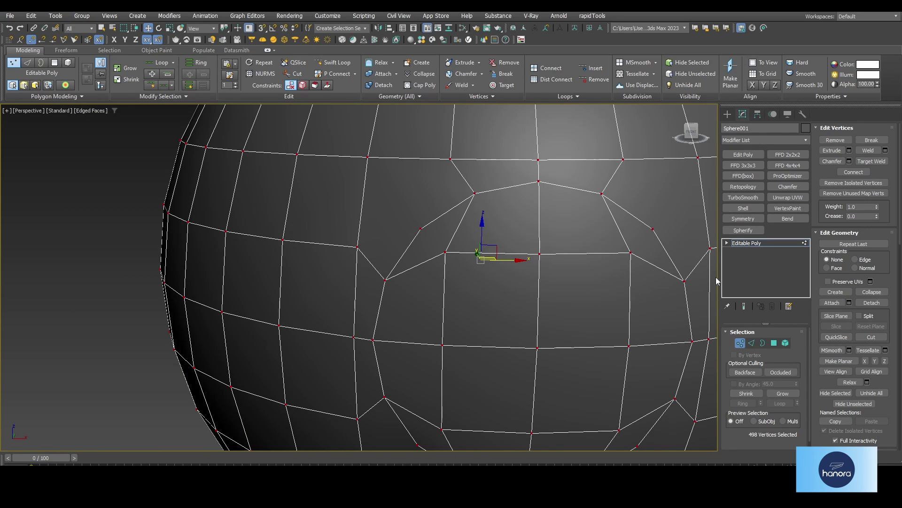
# Step: Select the 16 polygons inside the imprinted circle in Polygon mode
pyautogui.press('4')
pyautogui.moveTo(369, 201)
pyautogui.mouseDown()
pyautogui.moveTo(499, 204)
pyautogui.moveTo(359, 254)
pyautogui.mouseUp()
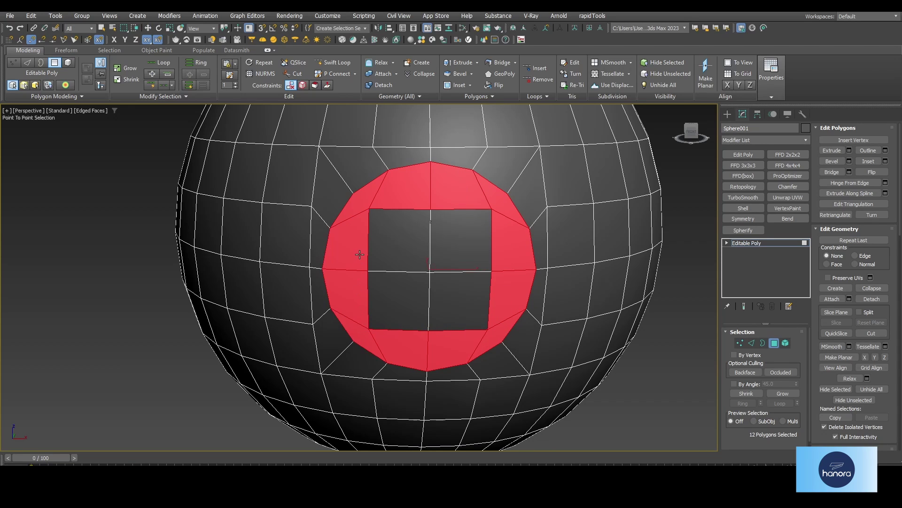
pyautogui.moveTo(360, 254); pyautogui.dragTo(403, 296)
pyautogui.press('w')
pyautogui.moveTo(458, 278); pyautogui.dragTo(462, 312, button='middle')
# Step: Inset the circular patch by 1.0cm and return to object level
pyautogui.click(456, 86)
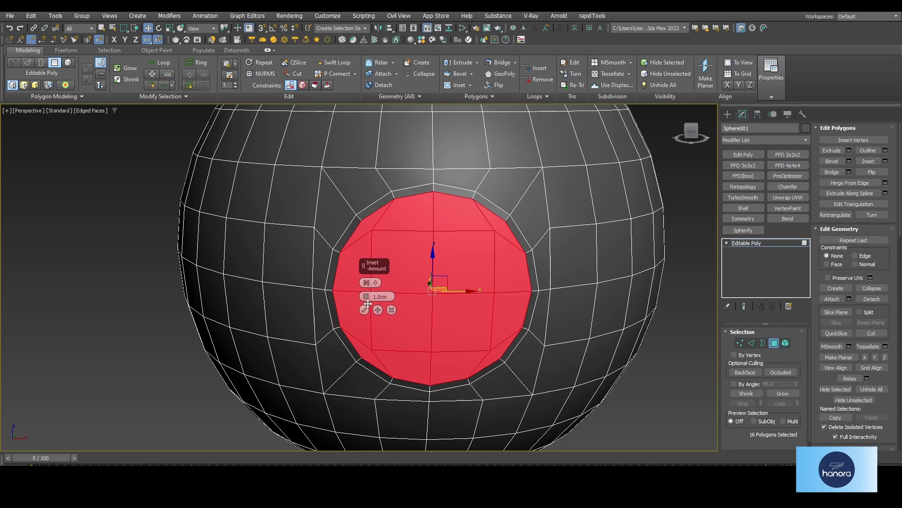
pyautogui.click(364, 310)
pyautogui.keyDown('alt'); pyautogui.moveTo(417, 328); pyautogui.dragTo(720, 345, button='middle'); pyautogui.keyUp('alt')
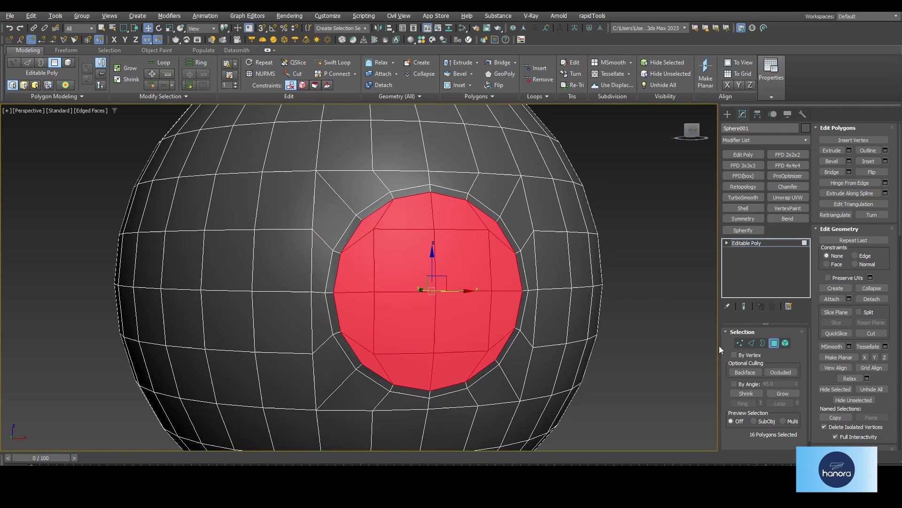
pyautogui.click(774, 344)
pyautogui.keyDown('alt'); pyautogui.moveTo(574, 298); pyautogui.dragTo(577, 281, button='middle'); pyautogui.keyUp('alt')
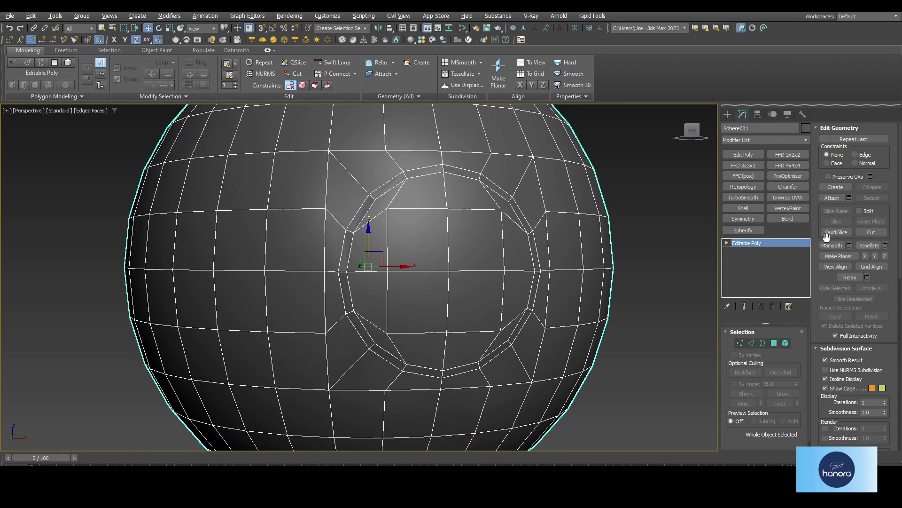
# Step: Add a Spherify modifier and collapse it into an Editable Poly
pyautogui.click(742, 231)
pyautogui.keyDown('alt'); pyautogui.moveTo(512, 271); pyautogui.dragTo(554, 258, button='middle'); pyautogui.keyUp('alt')
pyautogui.rightClick(552, 260)
pyautogui.click(647, 329)
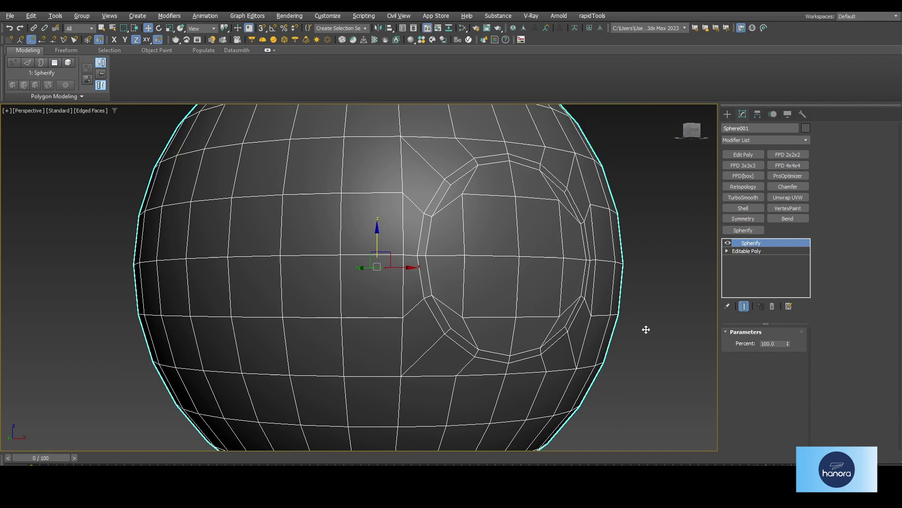
pyautogui.moveTo(647, 326)
pyautogui.keyDown('alt'); pyautogui.mouseDown(button='middle')
pyautogui.moveTo(582, 316)
pyautogui.moveTo(611, 324)
pyautogui.mouseUp(button='middle'); pyautogui.keyUp('alt')
# Step: Push the circular polygon patch inward into a recess, then delete its faces
pyautogui.click(775, 343)
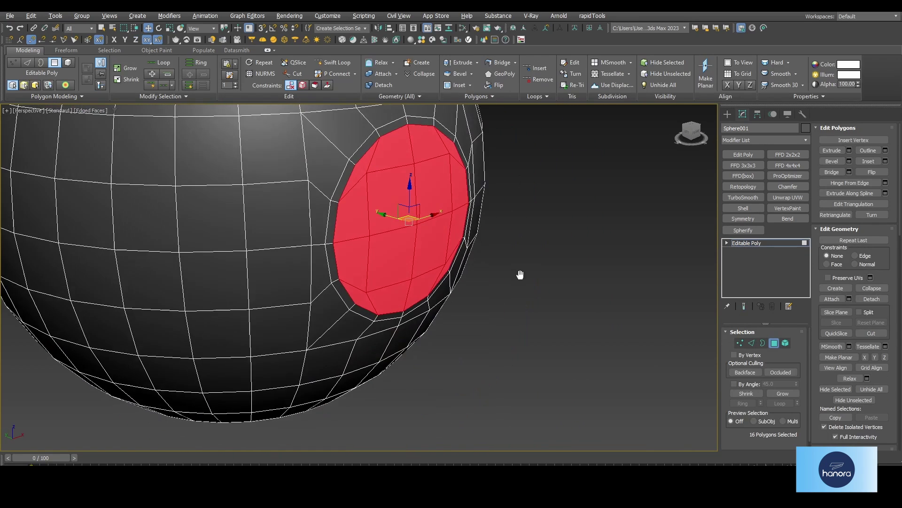
pyautogui.keyDown('alt'); pyautogui.moveTo(520, 276); pyautogui.dragTo(423, 225, button='middle'); pyautogui.keyUp('alt')
pyautogui.moveTo(385, 215); pyautogui.dragTo(356, 202)
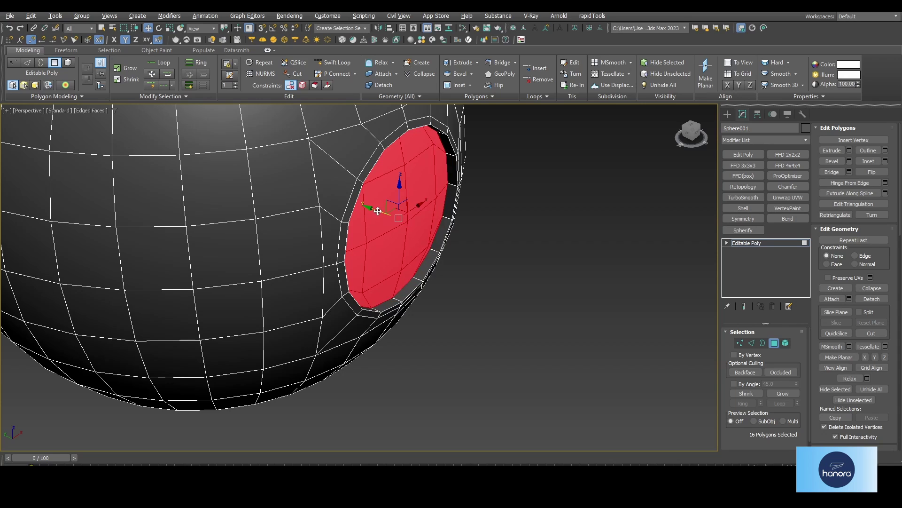
pyautogui.keyDown('alt'); pyautogui.moveTo(355, 202); pyautogui.dragTo(421, 221, button='middle'); pyautogui.keyUp('alt')
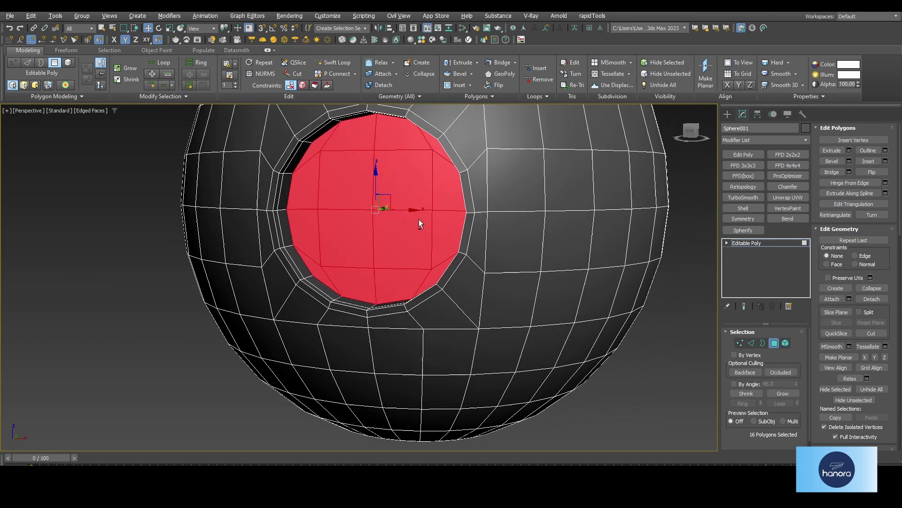
pyautogui.press('Delete')
# Step: Select the hole's open border and Cap it with new faces
pyautogui.click(762, 342)
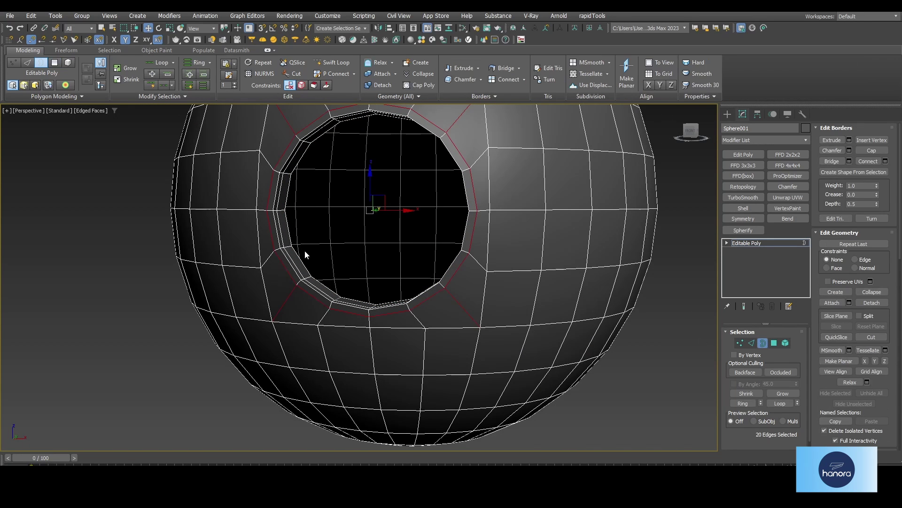
pyautogui.click(306, 252)
pyautogui.click(592, 16)
pyautogui.click(678, 166)
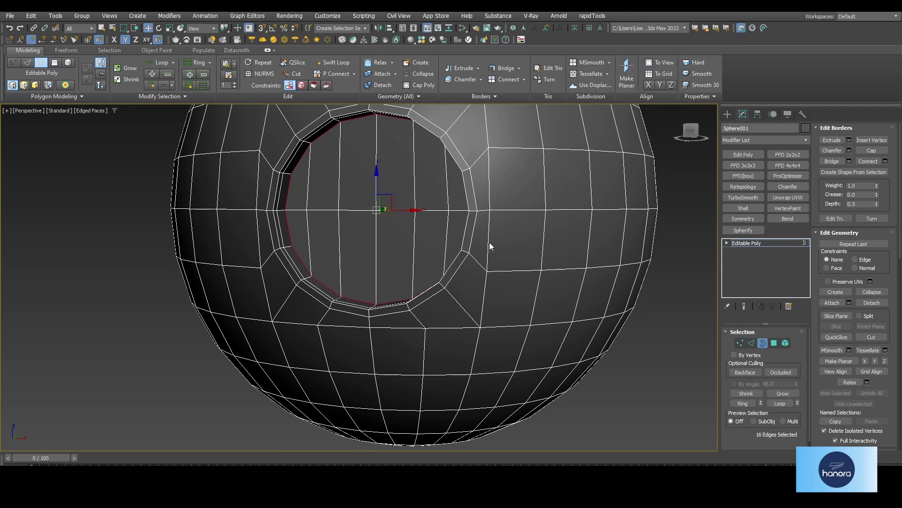
# Step: Inset the cap polygons, return to object level and enable NURMS smoothing
pyautogui.press('4')
pyautogui.click(456, 85)
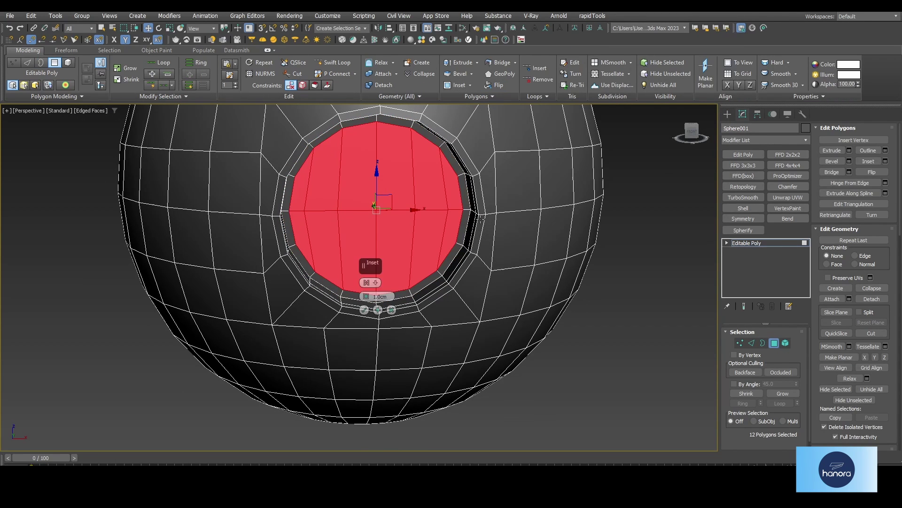
pyautogui.click(364, 310)
pyautogui.press('4')
pyautogui.hotkey('ctrl', 'BackSpace')
# Step: Set NURMS iterations to 3, deselect, and orbit to view the finished socket
pyautogui.press('F4')
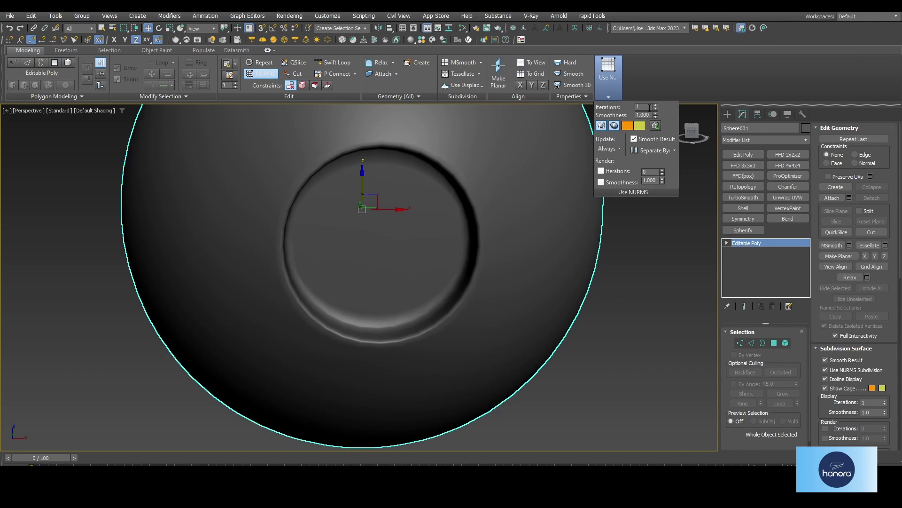
pyautogui.write('3')
pyautogui.press('Return')
pyautogui.scroll(-5, 377, 218)
pyautogui.moveTo(377, 218)
pyautogui.keyDown('alt'); pyautogui.mouseDown(button='middle')
pyautogui.moveTo(435, 204)
pyautogui.moveTo(368, 201)
pyautogui.moveTo(422, 238)
pyautogui.moveTo(470, 244)
pyautogui.moveTo(492, 233)
pyautogui.mouseUp(button='middle'); pyautogui.keyUp('alt')
pyautogui.hotkey('ctrl', 'd')
pyautogui.scroll(2, 443, 258)
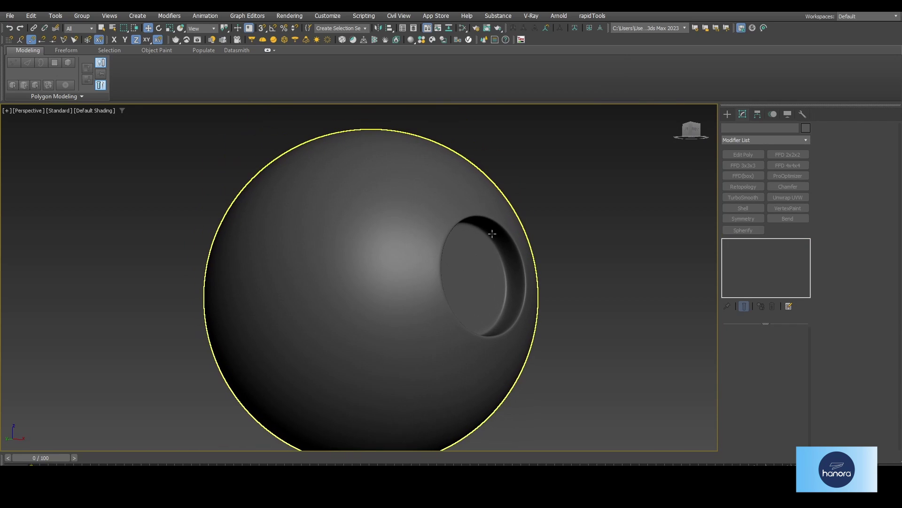
pyautogui.moveTo(462, 263)
pyautogui.keyDown('alt'); pyautogui.mouseDown(button='middle')
pyautogui.moveTo(441, 240)
pyautogui.moveTo(430, 250)
pyautogui.mouseUp(button='middle'); pyautogui.keyUp('alt')
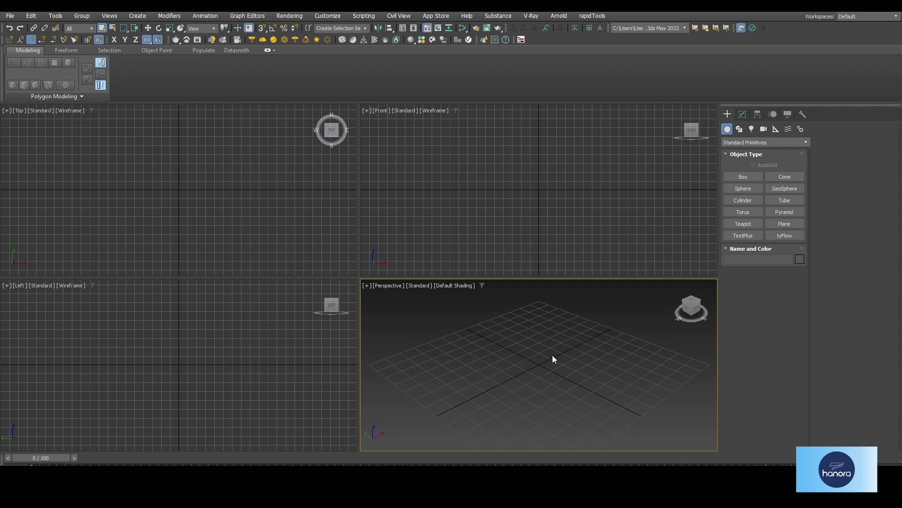
# Step: Create a 90.98cm cube at the scene origin in a maximized Perspective view
pyautogui.click(733, 177)
pyautogui.moveTo(540, 361); pyautogui.dragTo(566, 403)
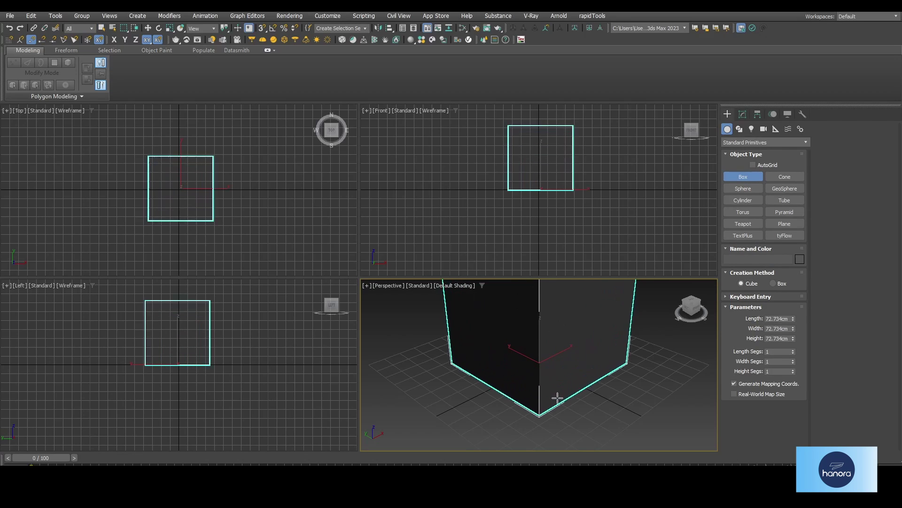
pyautogui.hotkey('alt', 'w')
pyautogui.press('z')
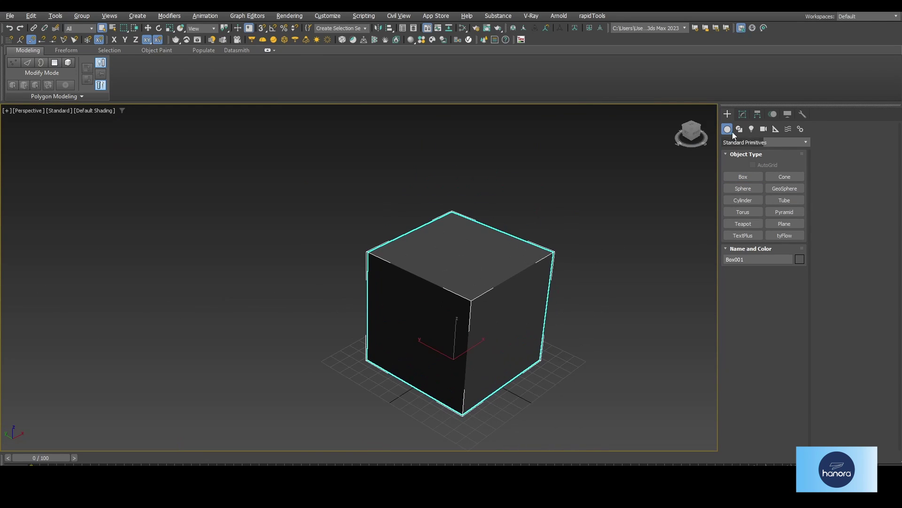
pyautogui.click(742, 117)
pyautogui.moveTo(596, 307)
pyautogui.keyDown('alt'); pyautogui.mouseDown(button='middle')
pyautogui.moveTo(543, 320)
pyautogui.moveTo(546, 334)
pyautogui.mouseUp(button='middle'); pyautogui.keyUp('alt')
pyautogui.click(728, 115)
# Step: Create a cylinder (radius 22.365cm, height 51.119cm) and set it to 6 sides
pyautogui.click(743, 200)
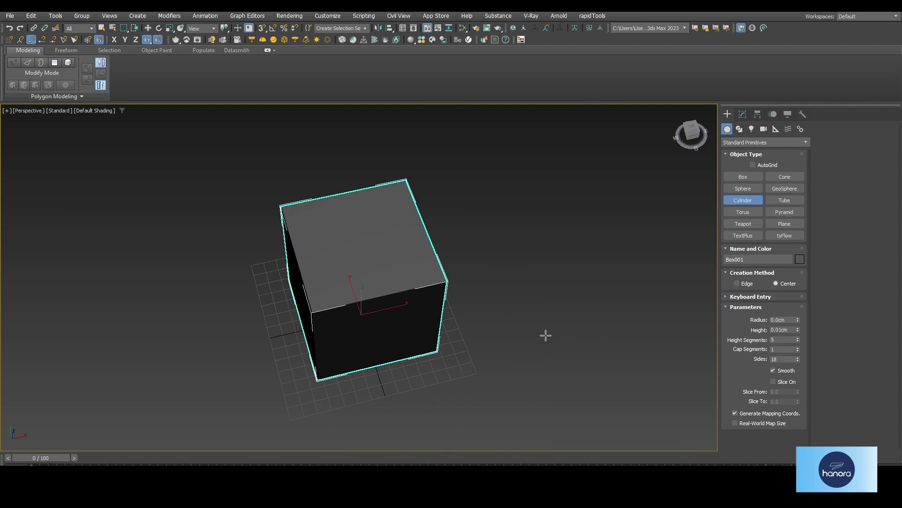
pyautogui.moveTo(547, 333); pyautogui.dragTo(579, 332)
pyautogui.click(559, 294)
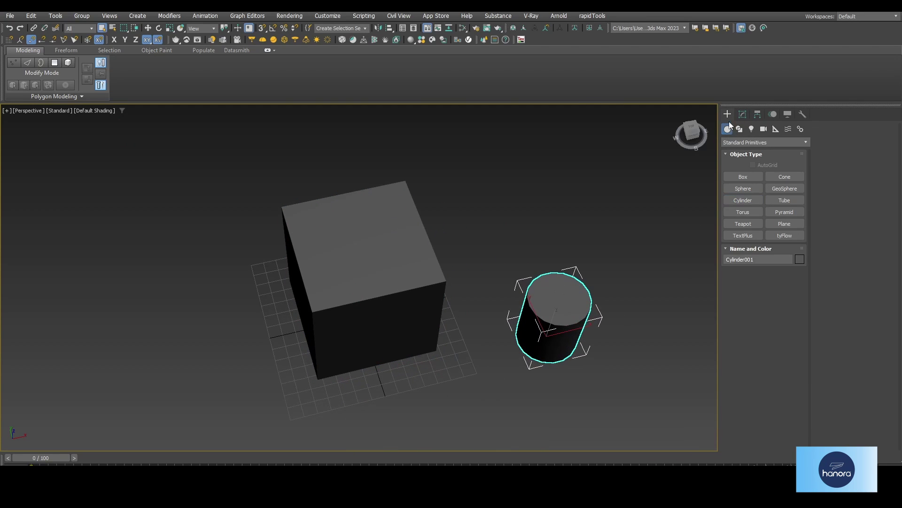
pyautogui.click(743, 115)
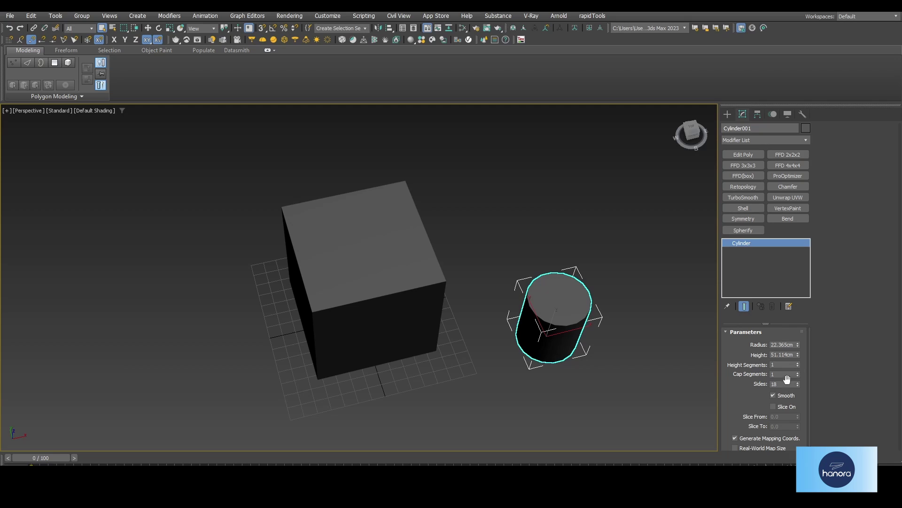
pyautogui.write('6')
pyautogui.press('Return')
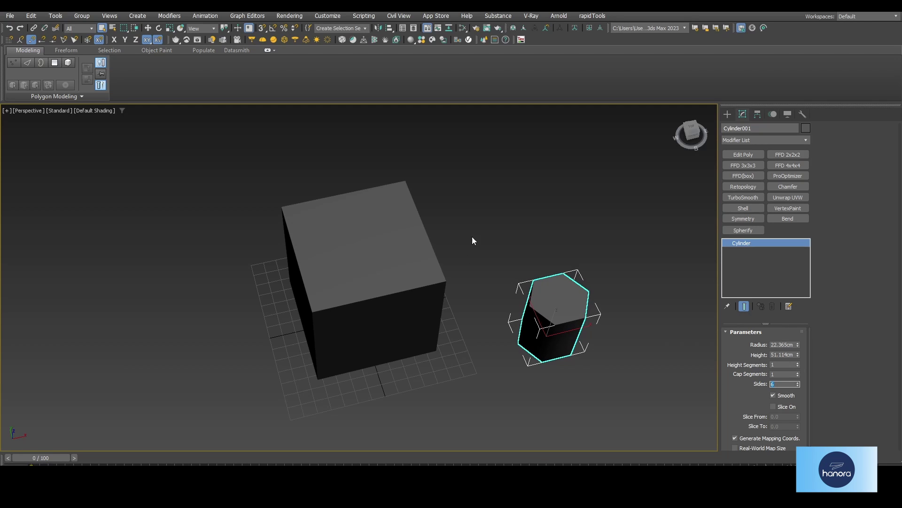
# Step: Move the hexagonal prism onto the cube and raise it into the box
pyautogui.moveTo(554, 285); pyautogui.dragTo(546, 317, button='middle')
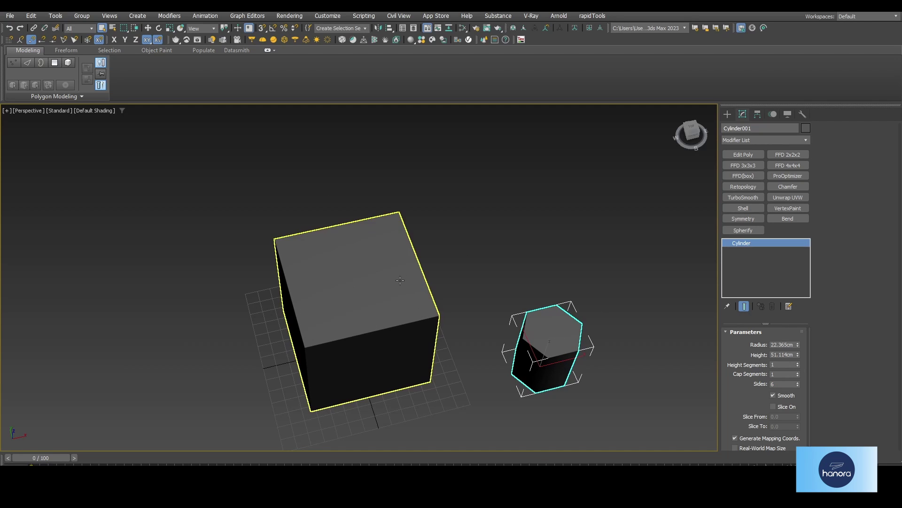
pyautogui.moveTo(363, 293); pyautogui.dragTo(364, 305)
pyautogui.keyDown('alt'); pyautogui.moveTo(365, 306); pyautogui.dragTo(493, 282, button='middle'); pyautogui.keyUp('alt')
pyautogui.press('w')
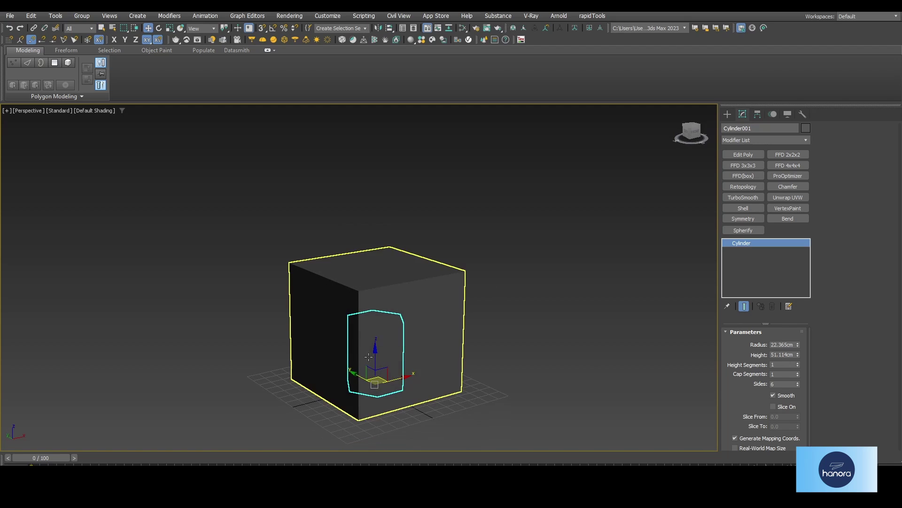
pyautogui.moveTo(373, 357); pyautogui.dragTo(371, 283)
# Step: Convert the cube to an Editable Poly with face edges shown
pyautogui.keyDown('alt'); pyautogui.moveTo(371, 283); pyautogui.dragTo(423, 284, button='middle'); pyautogui.keyUp('alt')
pyautogui.click(423, 284)
pyautogui.press('F4')
pyautogui.rightClick(438, 209)
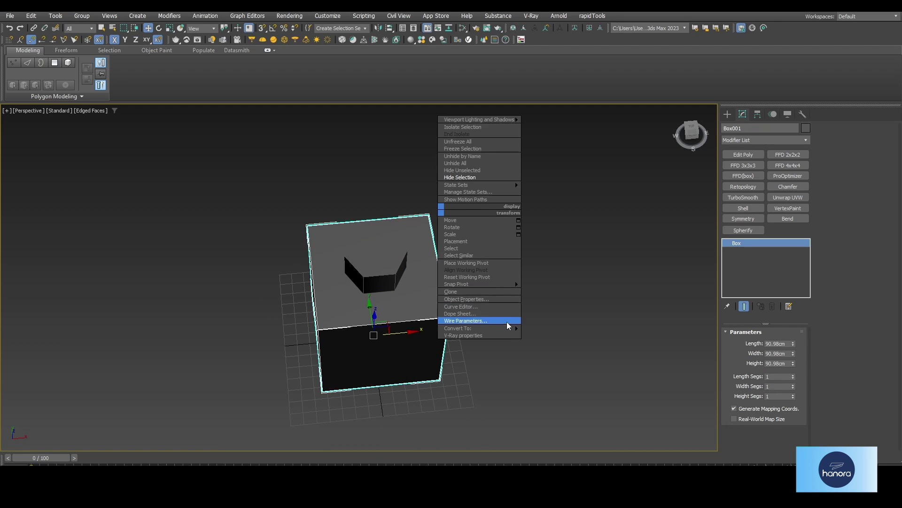
pyautogui.click(542, 335)
pyautogui.keyDown('alt'); pyautogui.moveTo(543, 335); pyautogui.dragTo(401, 327, button='middle'); pyautogui.keyUp('alt')
pyautogui.press('2')
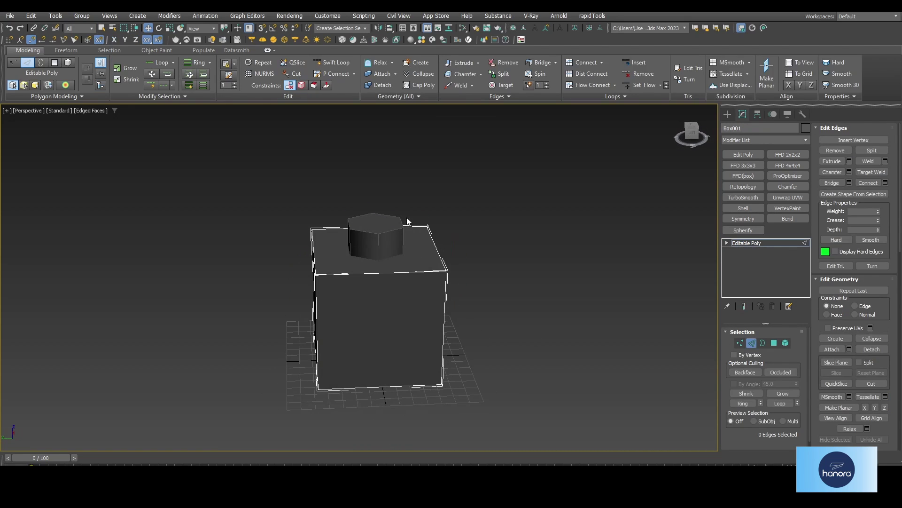
pyautogui.keyDown('alt'); pyautogui.moveTo(564, 211); pyautogui.dragTo(682, 329, button='middle'); pyautogui.keyUp('alt')
pyautogui.click(751, 342)
pyautogui.moveTo(556, 359)
pyautogui.keyDown('alt'); pyautogui.mouseDown(button='middle')
pyautogui.moveTo(408, 272)
pyautogui.moveTo(416, 284)
pyautogui.mouseUp(button='middle'); pyautogui.keyUp('alt')
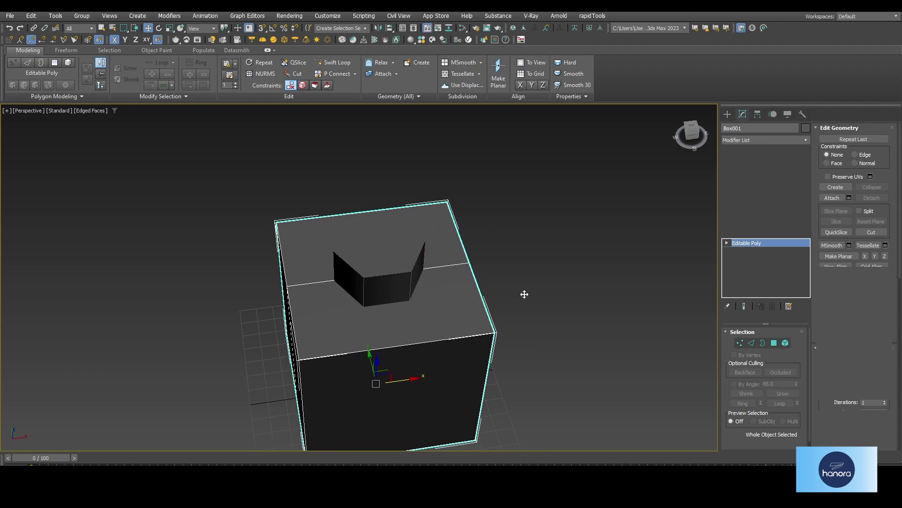
# Step: Create a ProBoolean Subtraction of Cylinder001 from Box001
pyautogui.click(727, 114)
pyautogui.click(799, 142)
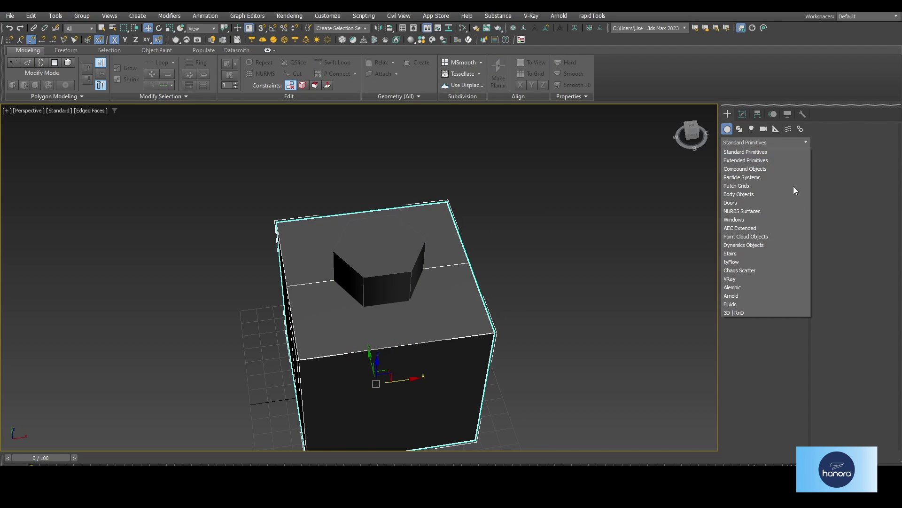
pyautogui.click(749, 168)
pyautogui.click(784, 224)
pyautogui.scroll(-3, 855, 443)
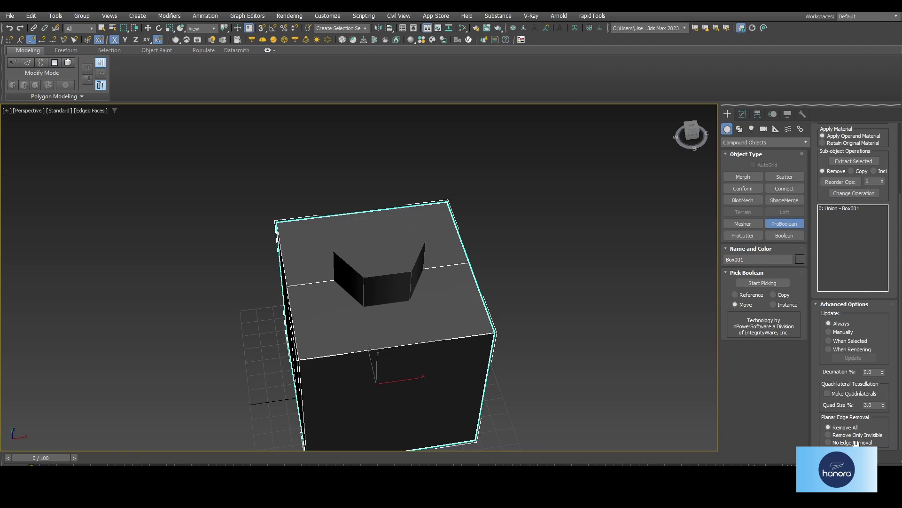
pyautogui.click(762, 282)
pyautogui.click(378, 282)
pyautogui.click(742, 114)
# Step: Convert the cut cube to an Editable Poly and delete the hexagonal cap face
pyautogui.rightClick(492, 229)
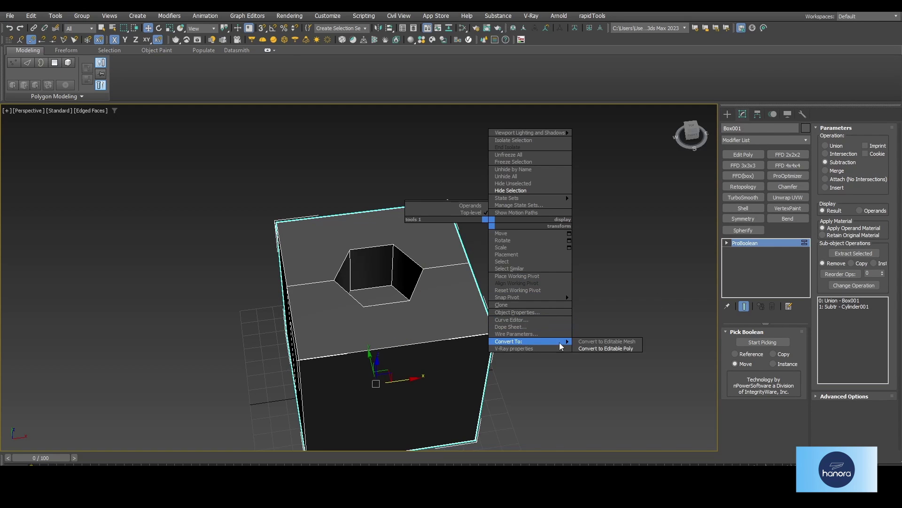
pyautogui.click(588, 351)
pyautogui.press('4')
pyautogui.click(404, 282)
pyautogui.press('Delete')
# Step: In Vertex mode, deselect the six hexagon corner vertices to clear the selection
pyautogui.press('1')
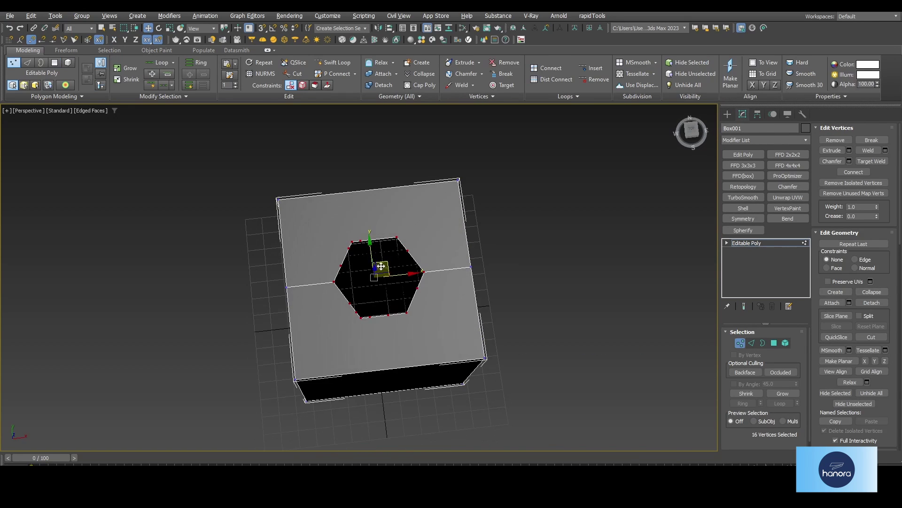
pyautogui.scroll(3, 409, 284)
pyautogui.keyDown('alt'); pyautogui.click(310, 245); pyautogui.keyUp('alt')
pyautogui.keyDown('alt'); pyautogui.click(379, 238); pyautogui.keyUp('alt')
pyautogui.keyDown('alt'); pyautogui.click(419, 290); pyautogui.keyUp('alt')
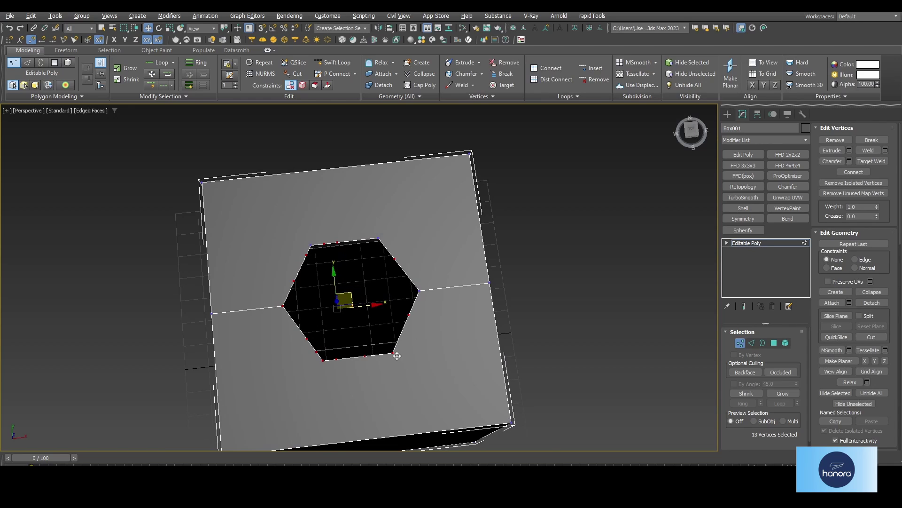
pyautogui.keyDown('alt'); pyautogui.click(393, 352); pyautogui.keyUp('alt')
pyautogui.keyDown('alt'); pyautogui.click(323, 359); pyautogui.keyUp('alt')
pyautogui.keyDown('alt'); pyautogui.click(283, 305); pyautogui.keyUp('alt')
pyautogui.click(324, 340)
# Step: Select hexagon corner vertices paired with the top face's box corners for connecting
pyautogui.click(379, 239)
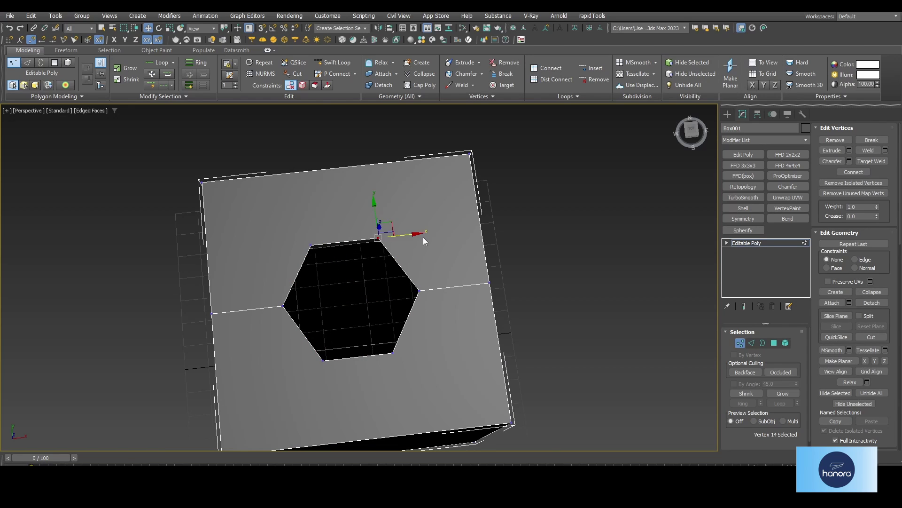
pyautogui.keyDown('alt'); pyautogui.moveTo(379, 238); pyautogui.dragTo(456, 207, button='middle'); pyautogui.keyUp('alt')
pyautogui.keyDown('ctrl'); pyautogui.click(459, 184); pyautogui.keyUp('ctrl')
pyautogui.moveTo(392, 371); pyautogui.dragTo(391, 276, button='middle')
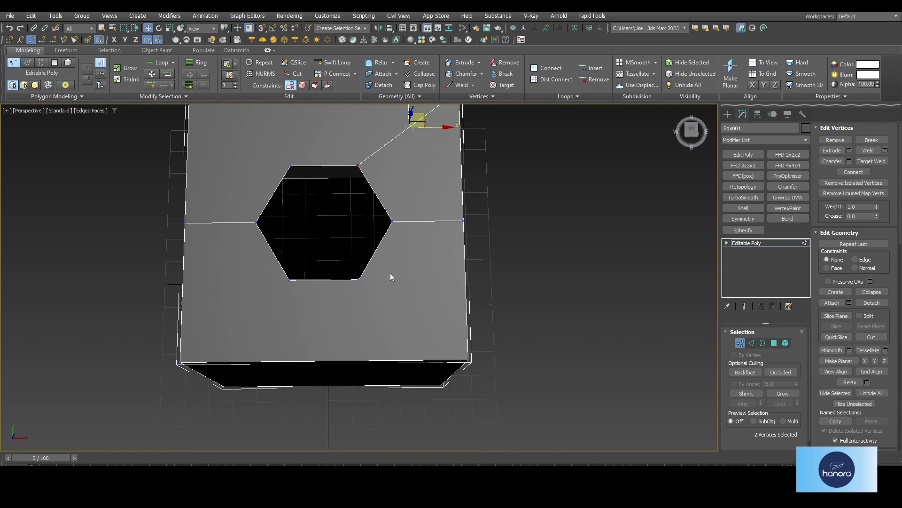
pyautogui.click(359, 281)
pyautogui.keyDown('ctrl'); pyautogui.click(467, 358); pyautogui.keyUp('ctrl')
pyautogui.click(289, 279)
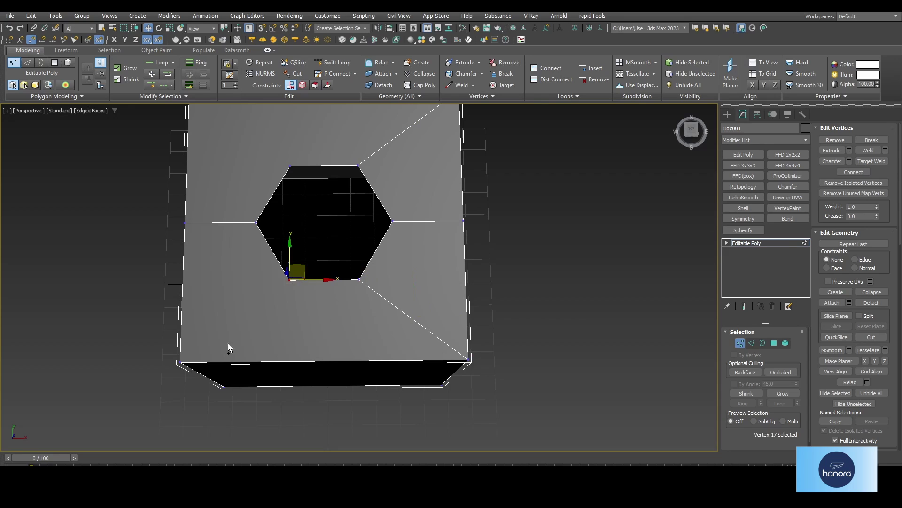
pyautogui.keyDown('ctrl'); pyautogui.click(179, 362); pyautogui.keyUp('ctrl')
pyautogui.moveTo(286, 232); pyautogui.dragTo(358, 381, button='middle')
pyautogui.click(362, 311)
pyautogui.keyDown('ctrl'); pyautogui.click(260, 236); pyautogui.keyUp('ctrl')
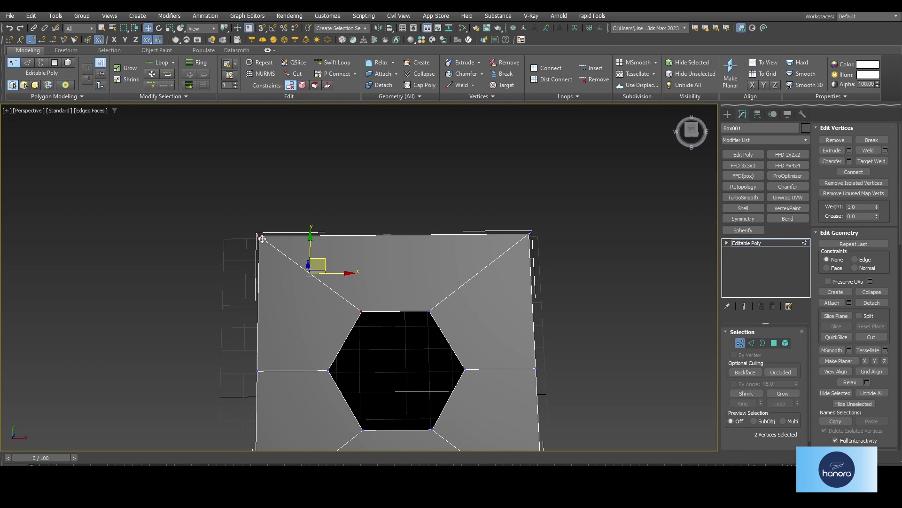
pyautogui.scroll(-3, 381, 322)
pyautogui.keyDown('alt'); pyautogui.moveTo(381, 323); pyautogui.dragTo(630, 354, button='middle'); pyautogui.keyUp('alt')
# Step: Shift-scale the hexagonal hole's border inward to inset a new ring of faces
pyautogui.click(740, 342)
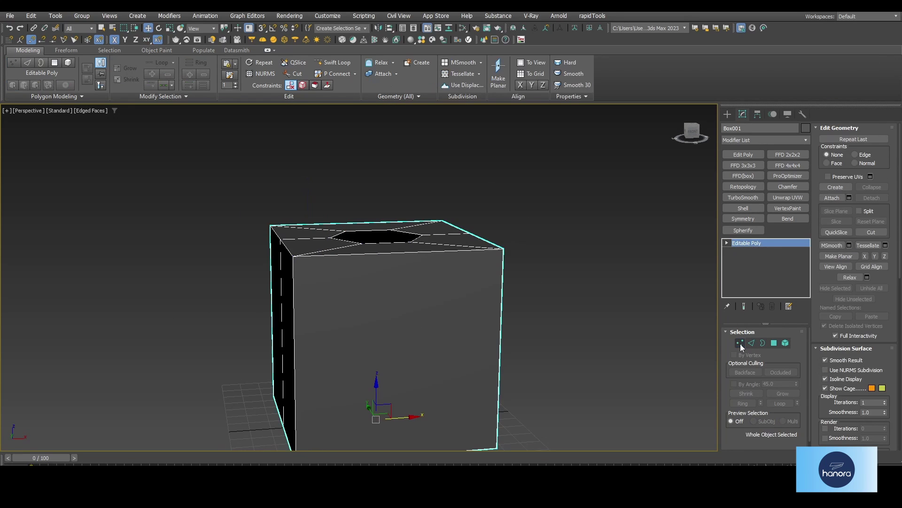
pyautogui.click(763, 342)
pyautogui.click(421, 236)
pyautogui.keyDown('alt'); pyautogui.moveTo(472, 217); pyautogui.dragTo(407, 235, button='middle'); pyautogui.keyUp('alt')
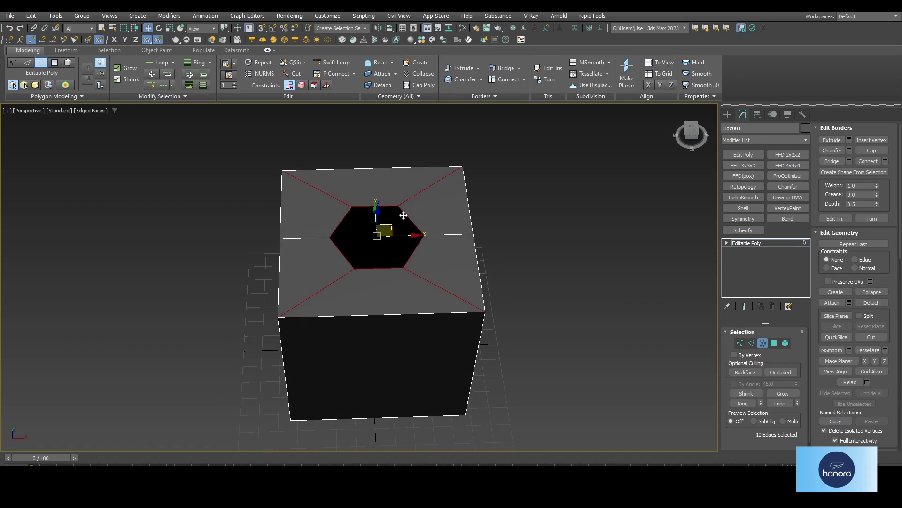
pyautogui.press('r')
pyautogui.scroll(5, 382, 232)
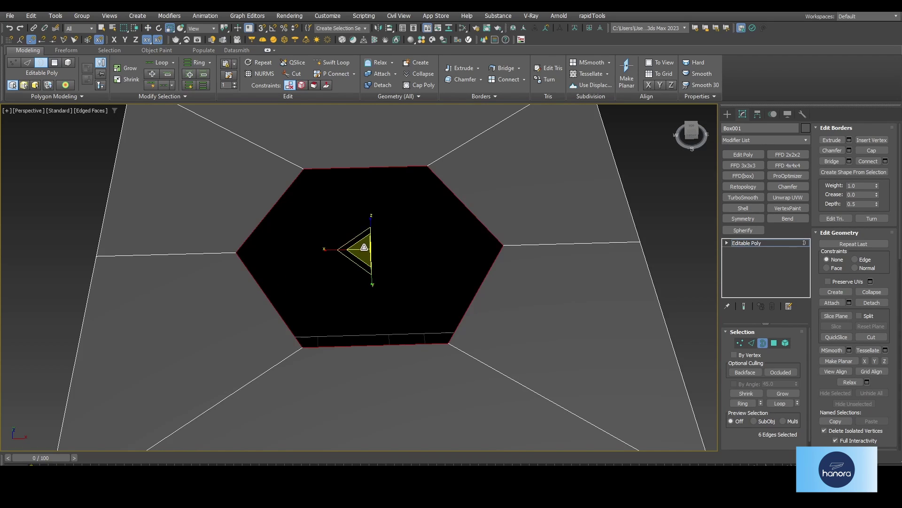
pyautogui.keyDown('shift'); pyautogui.moveTo(364, 248); pyautogui.dragTo(365, 250); pyautogui.keyUp('shift')
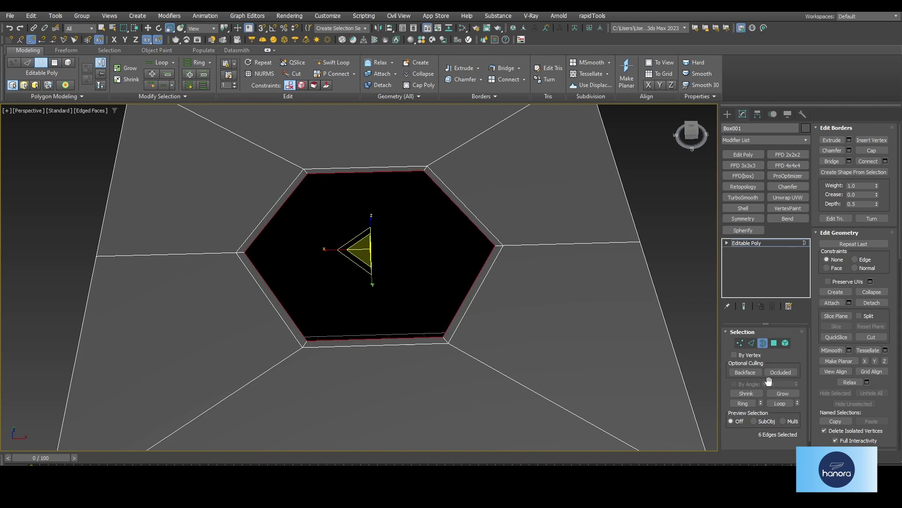
# Step: Select the loop of six rim edges around the hexagonal hole
pyautogui.click(751, 343)
pyautogui.scroll(4, 497, 245)
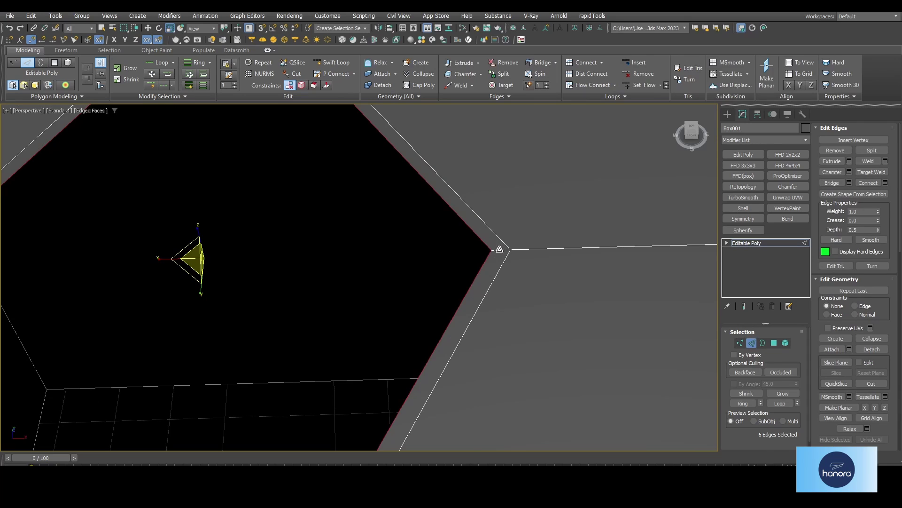
pyautogui.click(500, 249)
pyautogui.click(172, 100)
pyautogui.click(147, 114)
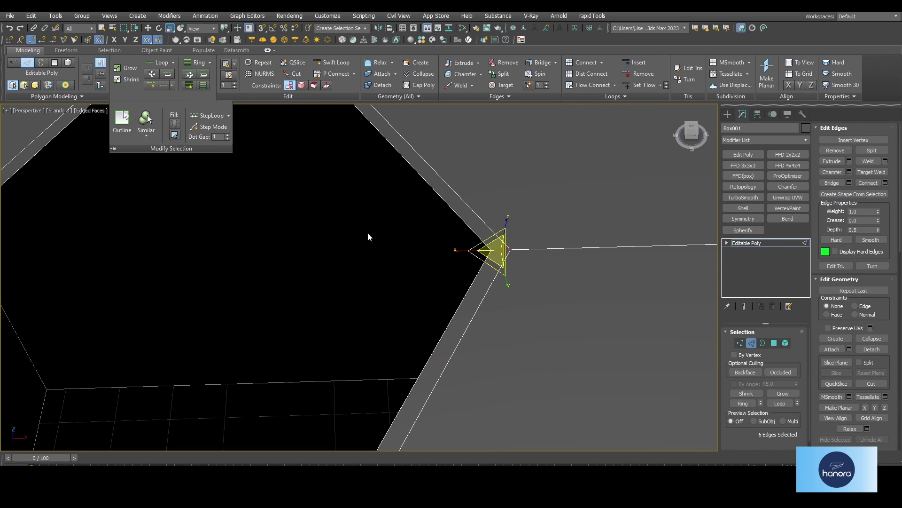
pyautogui.scroll(-3, 367, 233)
pyautogui.scroll(-2, 375, 236)
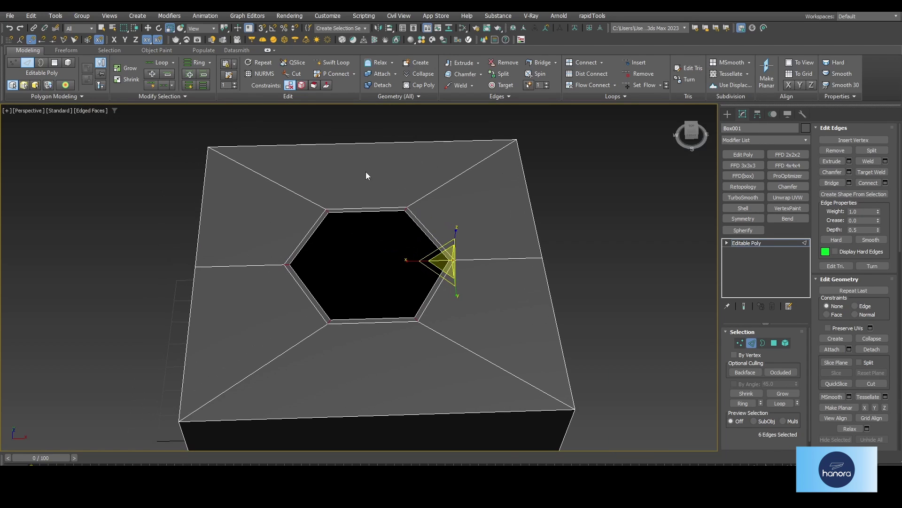
# Step: Chamfer the six rim edges with depth 1.0 and amount 1.305cm
pyautogui.click(462, 73)
pyautogui.keyDown('alt'); pyautogui.moveTo(465, 213); pyautogui.dragTo(376, 281, button='middle'); pyautogui.keyUp('alt')
pyautogui.scroll(3, 376, 281)
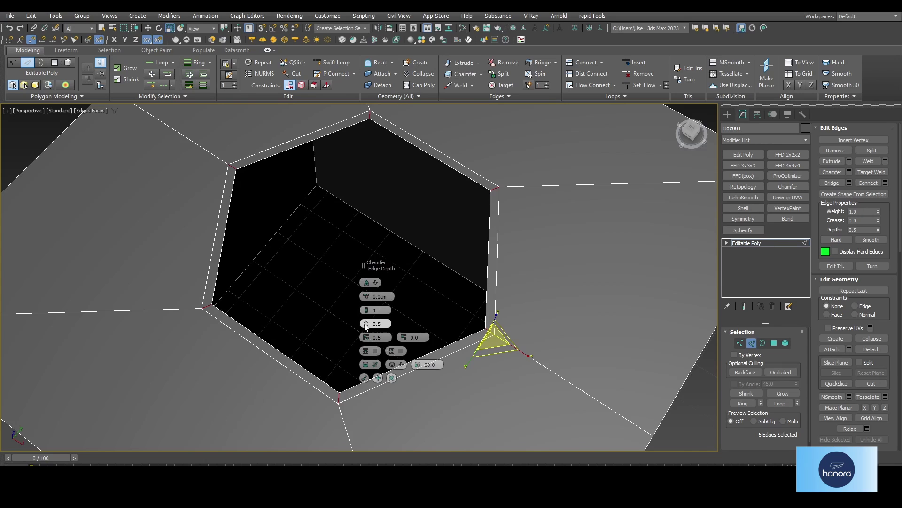
pyautogui.moveTo(366, 324); pyautogui.dragTo(368, 289)
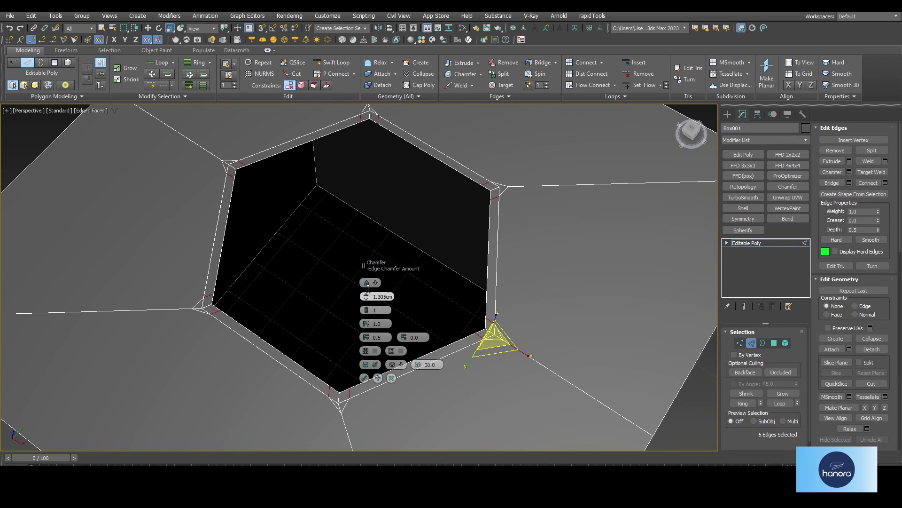
pyautogui.keyDown('alt'); pyautogui.moveTo(368, 289); pyautogui.dragTo(264, 261, button='middle'); pyautogui.keyUp('alt')
pyautogui.scroll(4, 284, 257)
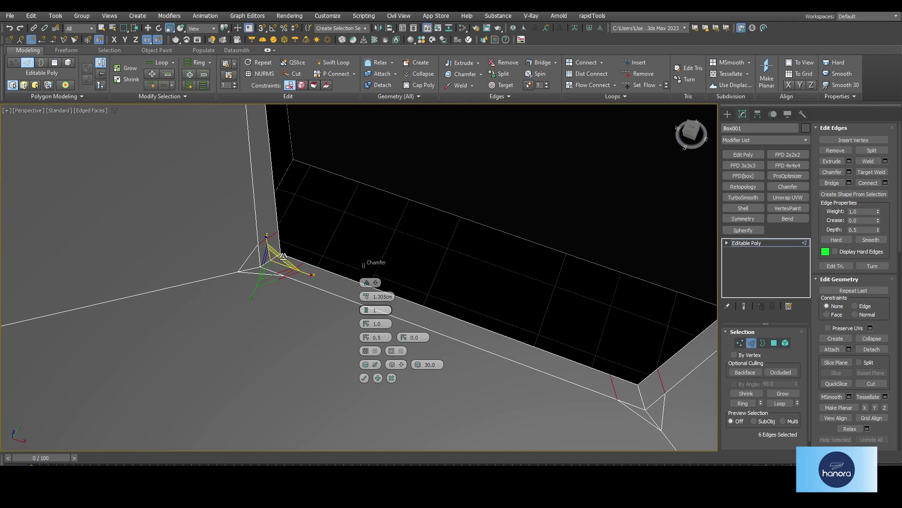
pyautogui.scroll(-5, 292, 235)
pyautogui.click(392, 364)
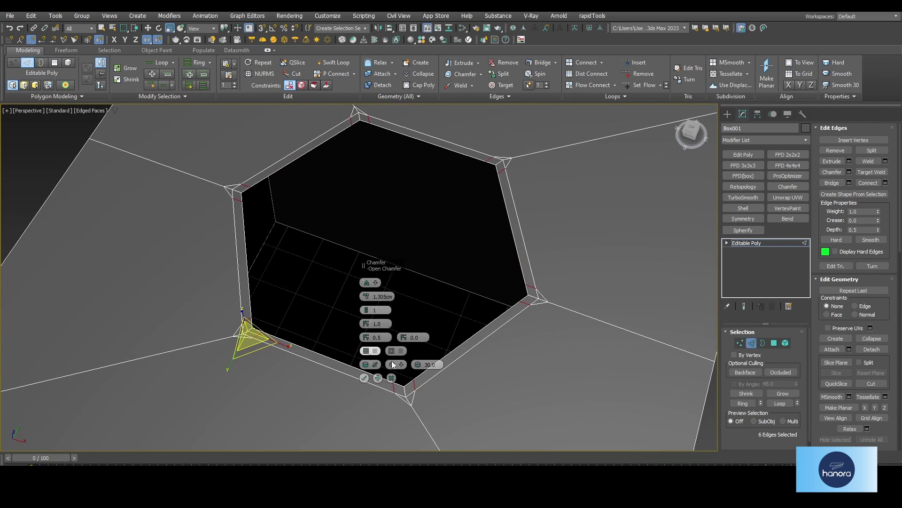
pyautogui.click(364, 378)
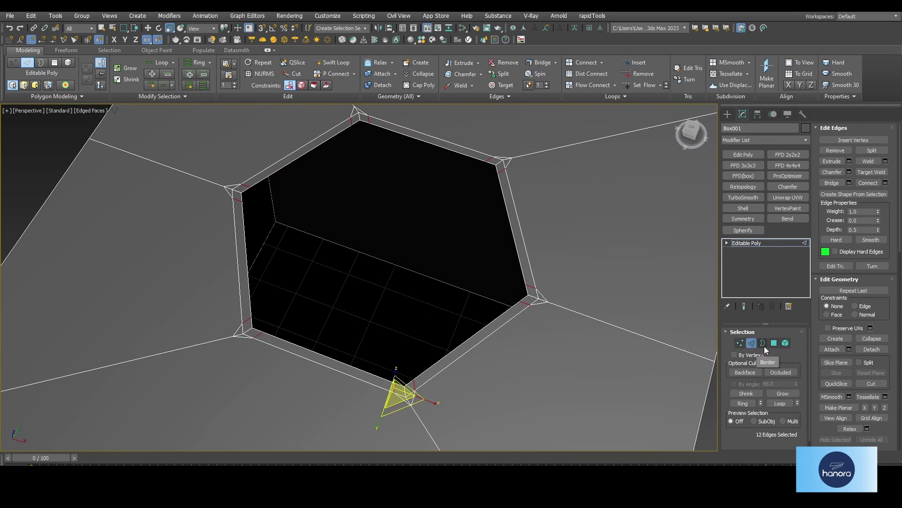
# Step: Return to object level and add a TurboSmooth modifier to Box001
pyautogui.click(751, 342)
pyautogui.keyDown('alt'); pyautogui.moveTo(636, 316); pyautogui.dragTo(540, 302, button='middle'); pyautogui.keyUp('alt')
pyautogui.scroll(3, 545, 288)
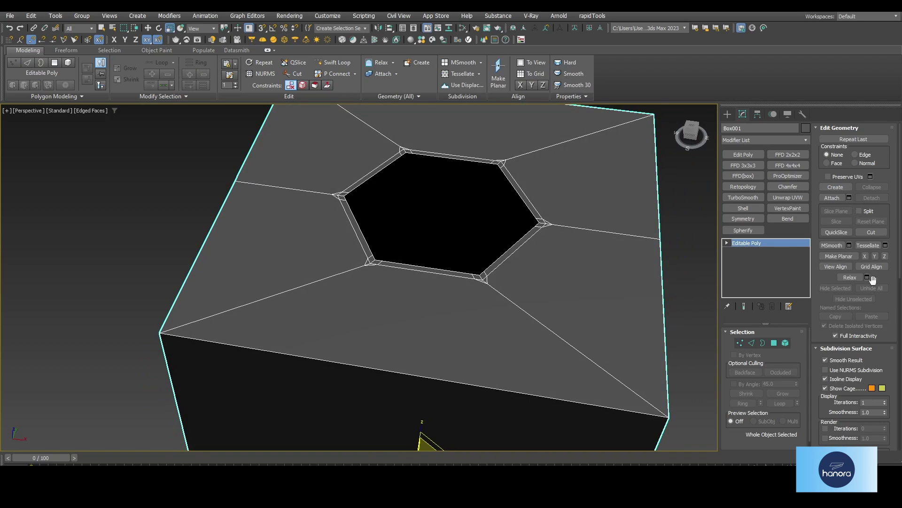
pyautogui.click(748, 197)
pyautogui.scroll(-3, 669, 228)
# Step: Raise TurboSmooth to 3 iterations, then stack Spherify and Edit Poly modifiers on top
pyautogui.scroll(-2, 670, 227)
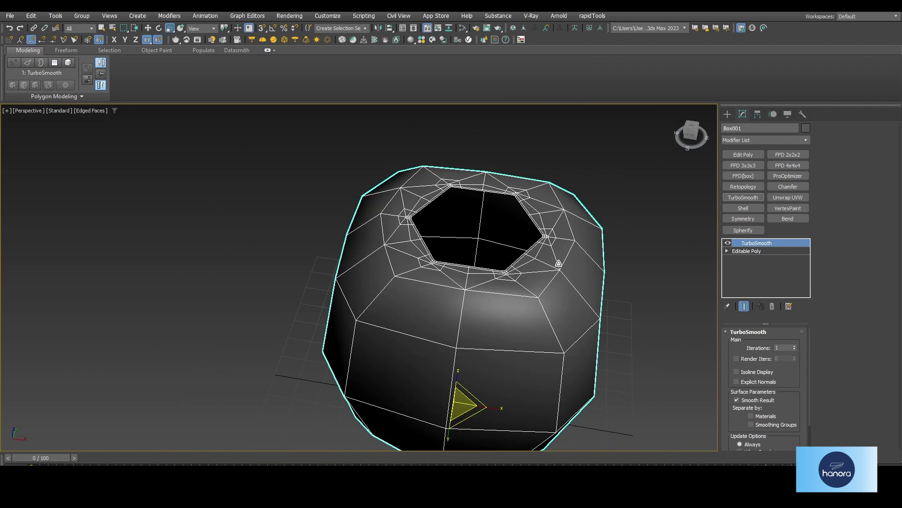
pyautogui.click(795, 346)
pyautogui.moveTo(587, 301)
pyautogui.keyDown('alt'); pyautogui.mouseDown(button='middle')
pyautogui.moveTo(634, 322)
pyautogui.moveTo(623, 290)
pyautogui.moveTo(494, 284)
pyautogui.mouseUp(button='middle'); pyautogui.keyUp('alt')
pyautogui.click(743, 229)
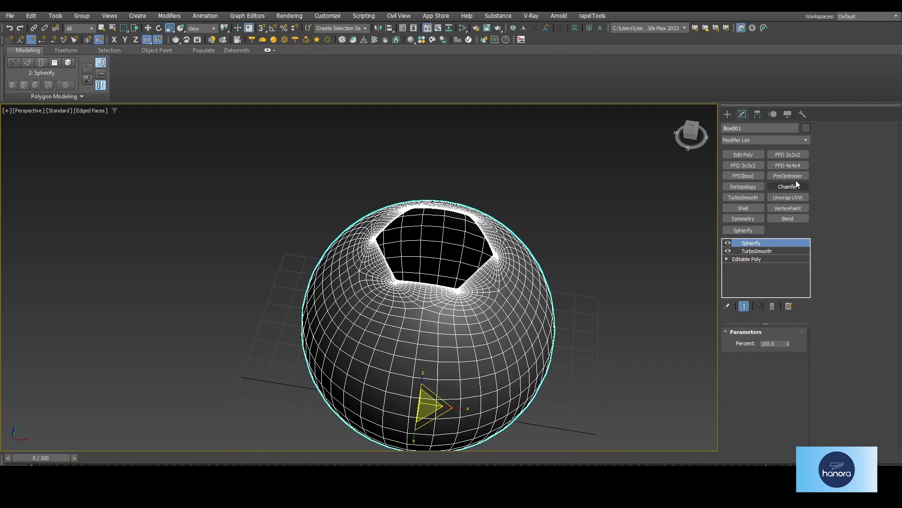
pyautogui.click(745, 155)
# Step: Select the hexagonal hole's border and shift-move it downward into a deeper wall
pyautogui.click(853, 139)
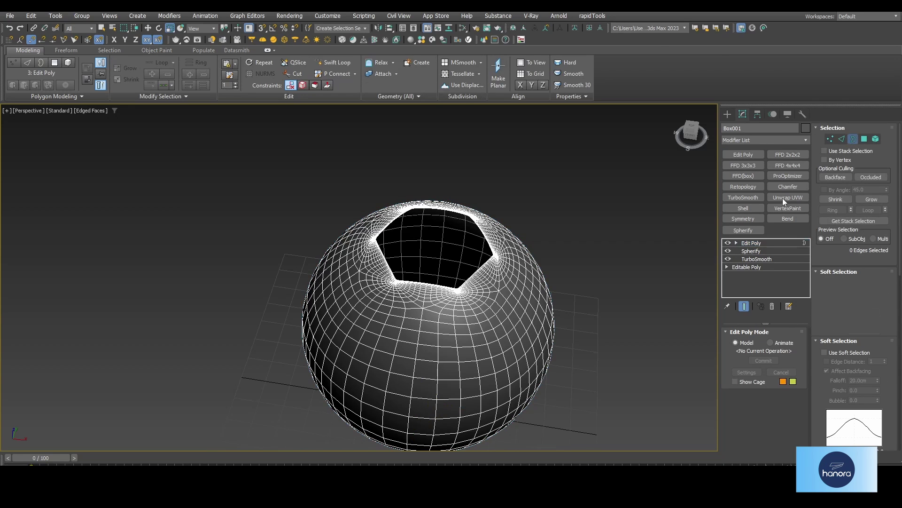
pyautogui.click(492, 243)
pyautogui.scroll(3, 455, 264)
pyautogui.keyDown('alt'); pyautogui.moveTo(455, 272); pyautogui.dragTo(443, 245, button='middle'); pyautogui.keyUp('alt')
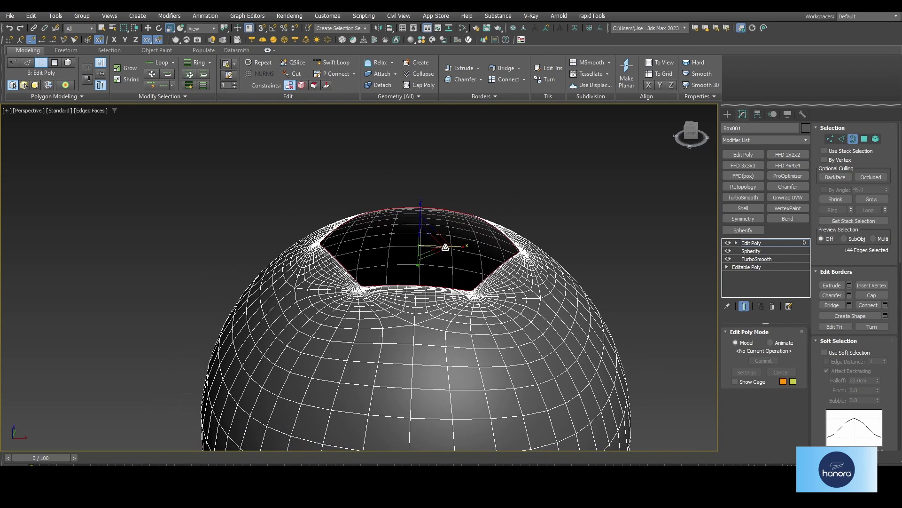
pyautogui.press('w')
pyautogui.scroll(2, 430, 236)
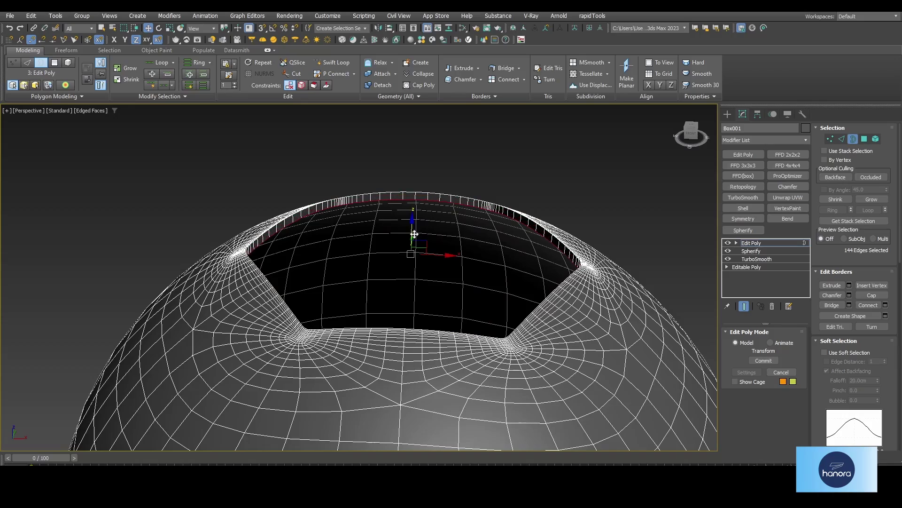
pyautogui.keyDown('shift'); pyautogui.moveTo(413, 230); pyautogui.dragTo(411, 265); pyautogui.keyUp('shift')
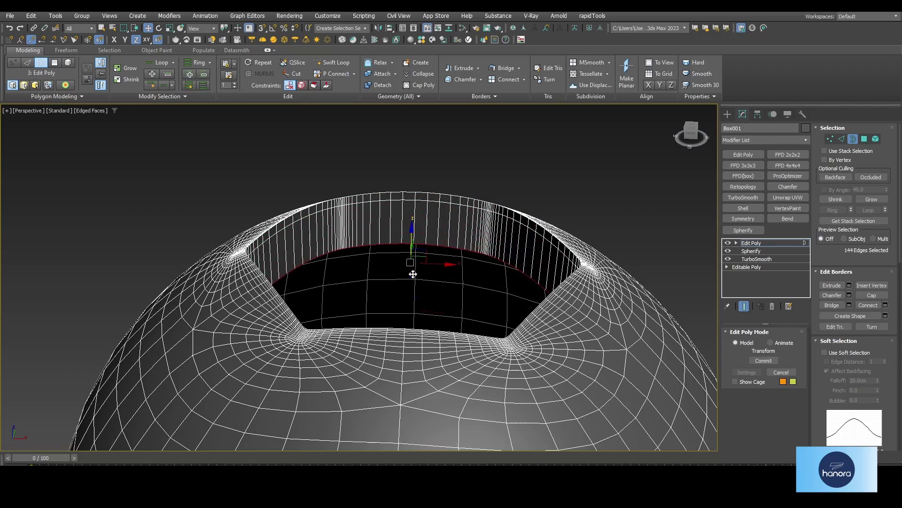
# Step: Shift-scale the lowered border inward to form an inner ledge
pyautogui.moveTo(414, 268)
pyautogui.keyDown('alt'); pyautogui.mouseDown(button='middle')
pyautogui.moveTo(495, 238)
pyautogui.moveTo(464, 279)
pyautogui.mouseUp(button='middle'); pyautogui.keyUp('alt')
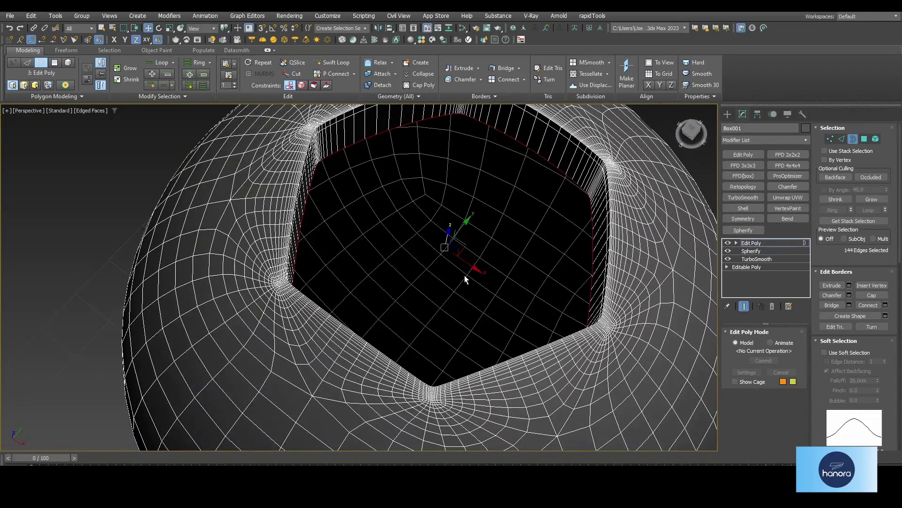
pyautogui.press('r')
pyautogui.moveTo(448, 254)
pyautogui.keyDown('shift'); pyautogui.mouseDown()
pyautogui.moveTo(449, 272)
pyautogui.moveTo(474, 262)
pyautogui.mouseUp(); pyautogui.keyUp('shift')
# Step: Exit border mode, hide the edge overlay, and add another TurboSmooth pass
pyautogui.click(787, 243)
pyautogui.scroll(-5, 539, 269)
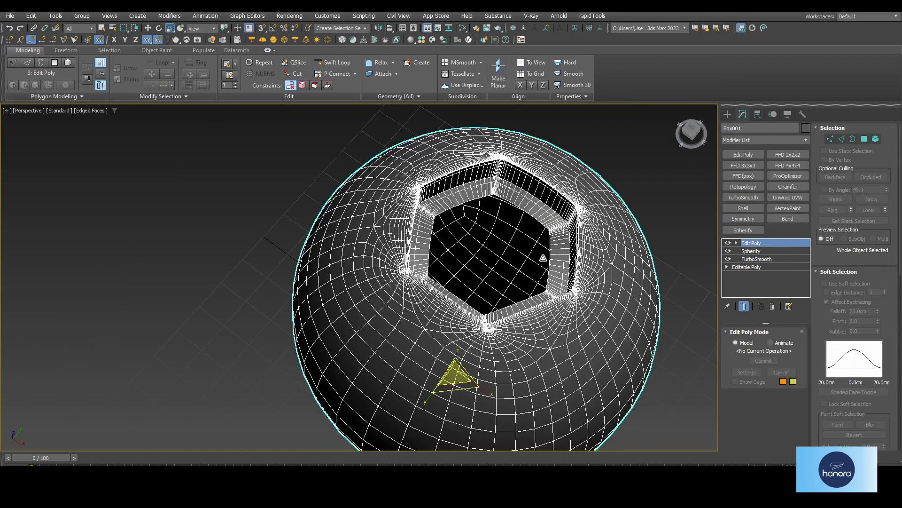
pyautogui.moveTo(540, 270)
pyautogui.keyDown('alt'); pyautogui.mouseDown(button='middle')
pyautogui.moveTo(582, 264)
pyautogui.moveTo(533, 238)
pyautogui.moveTo(595, 215)
pyautogui.moveTo(553, 239)
pyautogui.mouseUp(button='middle'); pyautogui.keyUp('alt')
pyautogui.press('F4')
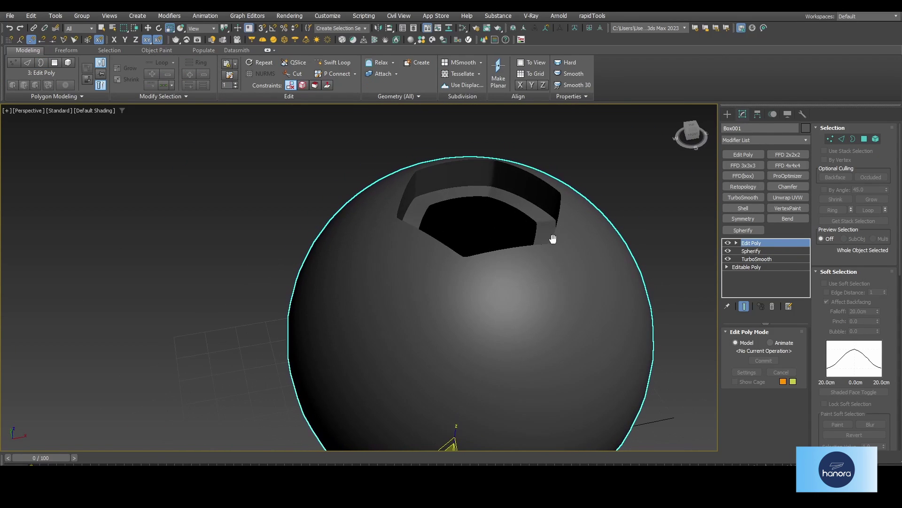
pyautogui.click(749, 197)
pyautogui.keyDown('alt'); pyautogui.moveTo(606, 252); pyautogui.dragTo(565, 255, button='middle'); pyautogui.keyUp('alt')
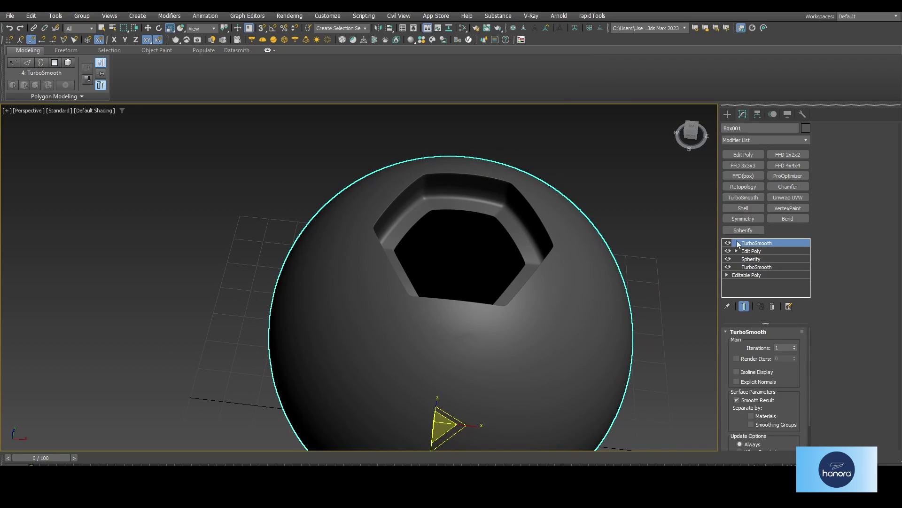
pyautogui.click(728, 242)
pyautogui.press('F4')
pyautogui.scroll(2, 493, 196)
pyautogui.scroll(3, 506, 219)
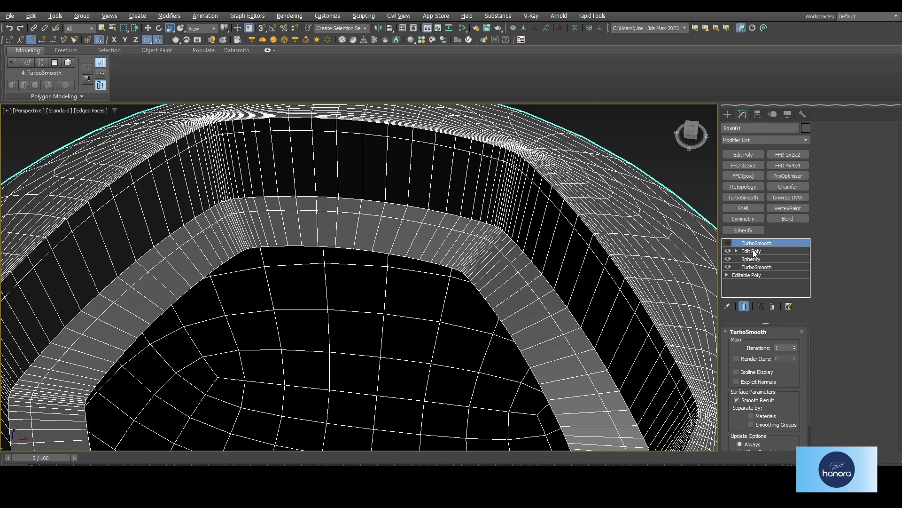
pyautogui.click(753, 252)
pyautogui.press('2')
pyautogui.scroll(-4, 537, 233)
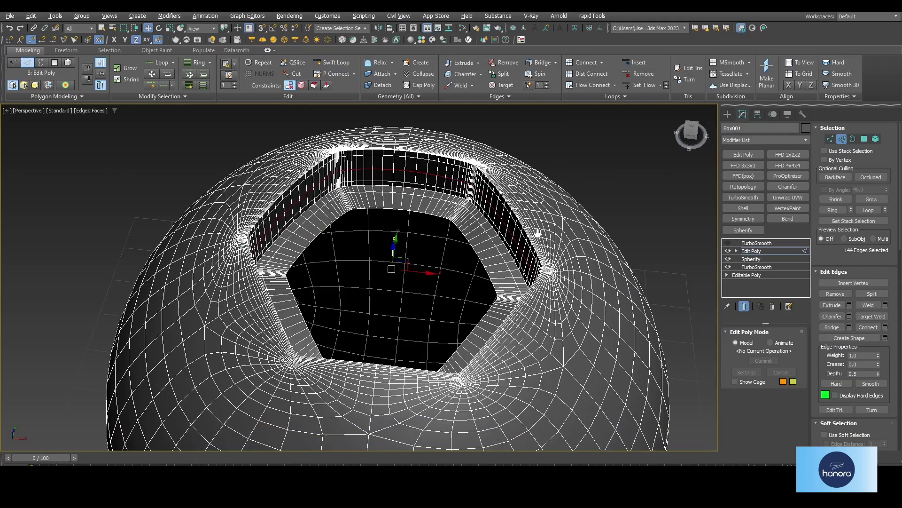
pyautogui.press('2')
pyautogui.scroll(-3, 538, 234)
pyautogui.scroll(-3, 537, 234)
pyautogui.press('F4')
pyautogui.moveTo(537, 234)
pyautogui.keyDown('alt'); pyautogui.mouseDown(button='middle')
pyautogui.moveTo(492, 239)
pyautogui.moveTo(554, 295)
pyautogui.mouseUp(button='middle'); pyautogui.keyUp('alt')
pyautogui.scroll(-3, 493, 240)
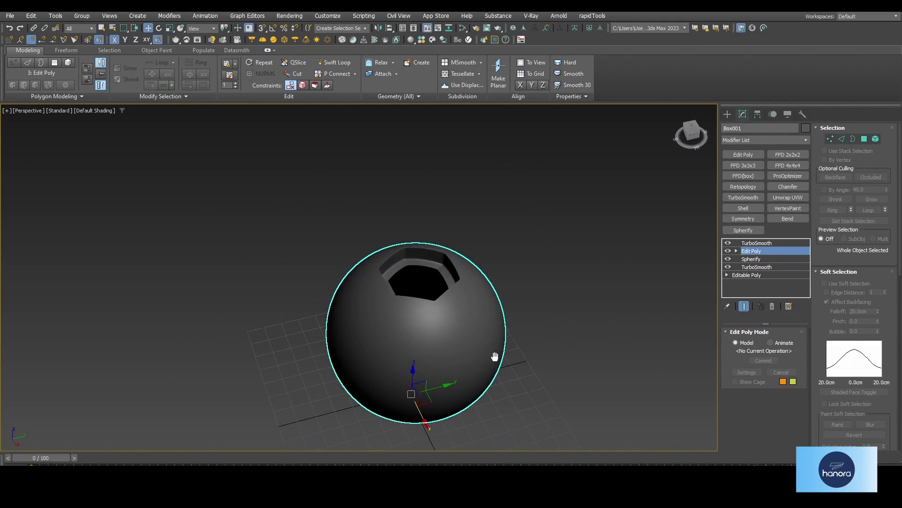
pyautogui.keyDown('alt'); pyautogui.moveTo(495, 357); pyautogui.dragTo(497, 339, button='middle'); pyautogui.keyUp('alt')
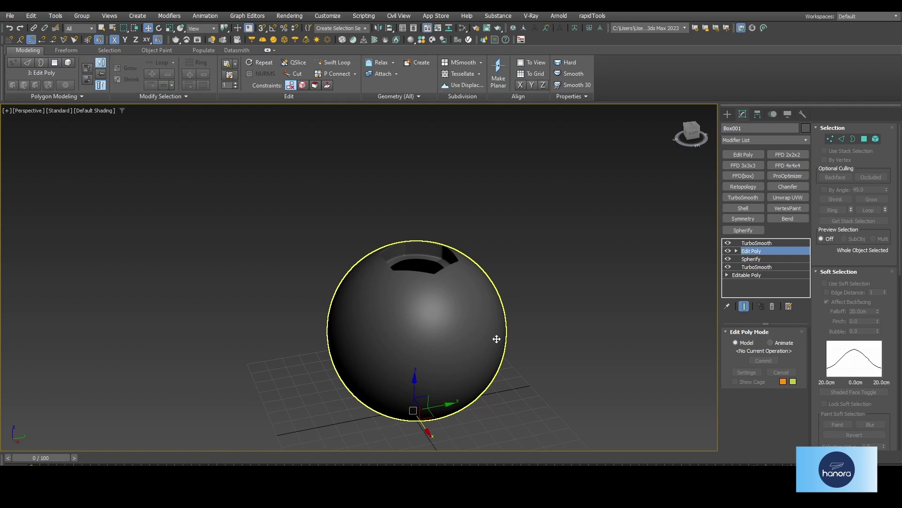